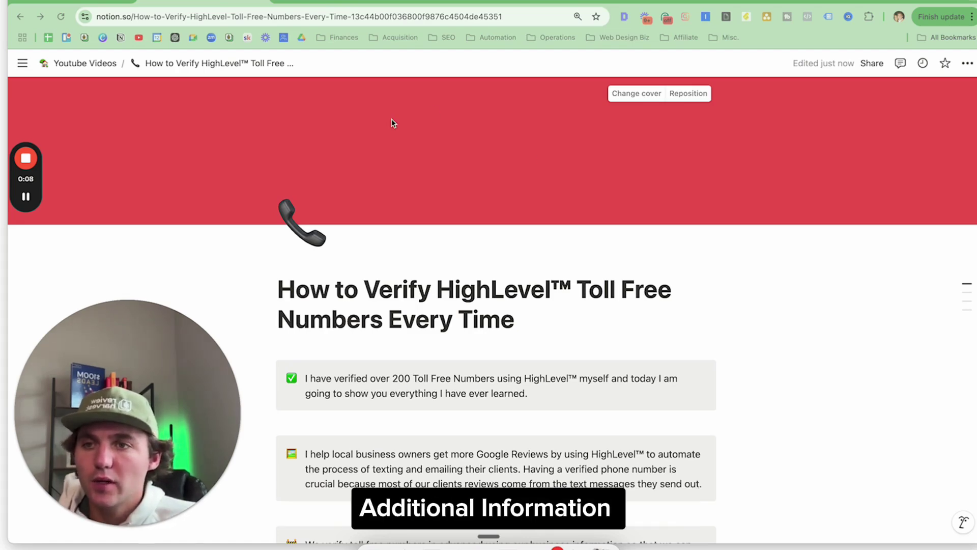
Step: Read through the toll-free verification guide, from its introduction to the requirements, purchase and rejection sections
click(202, 1)
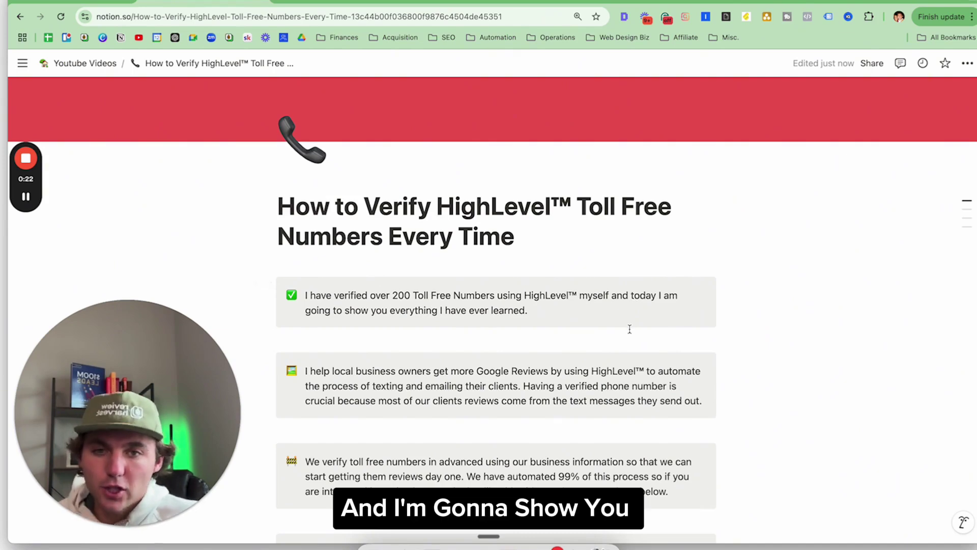
scroll(629, 329, down, 4)
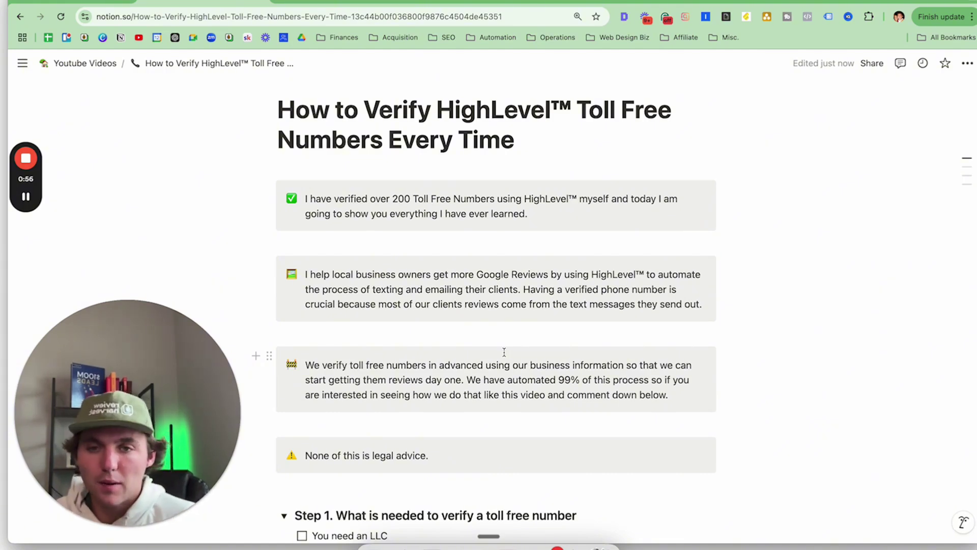
scroll(527, 327, down, 2)
scroll(527, 326, down, 1)
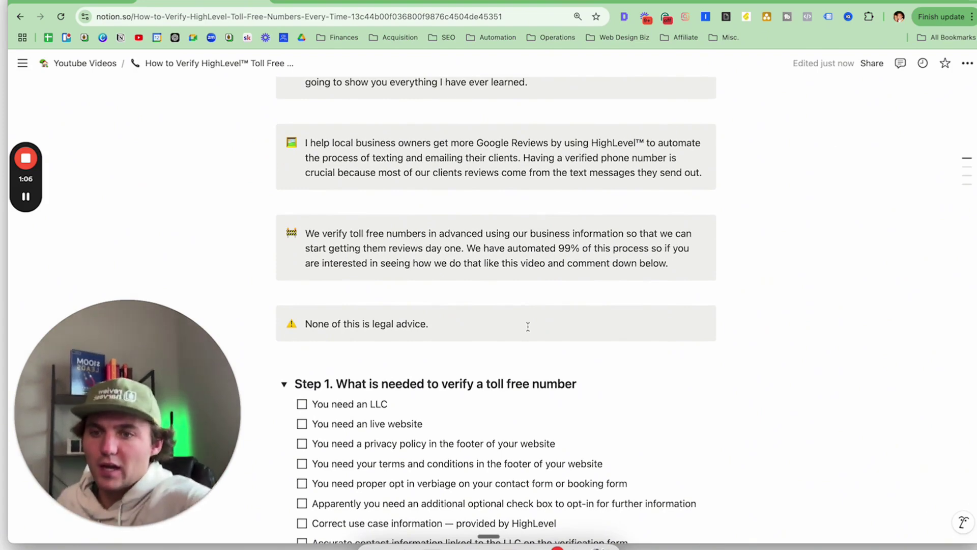
scroll(532, 328, up, 4)
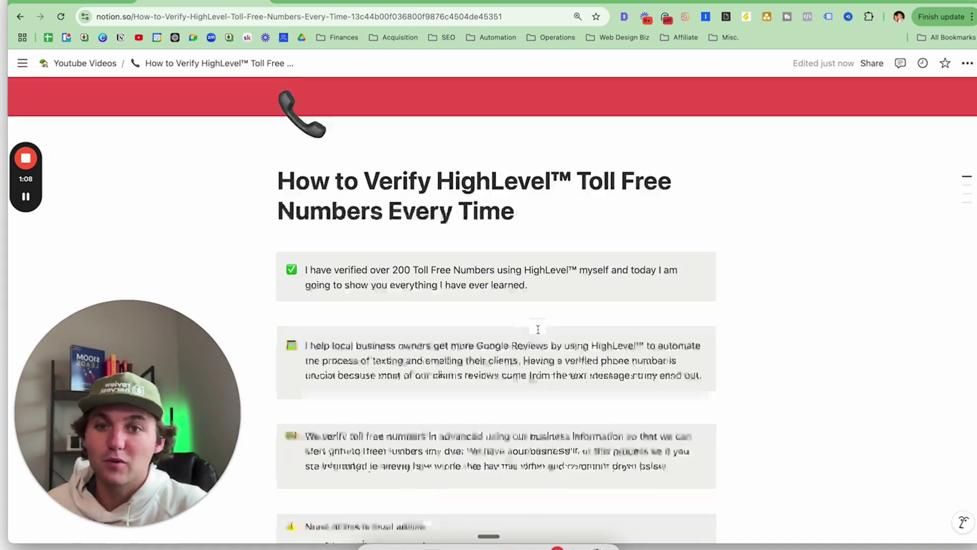
scroll(534, 329, down, 7)
scroll(537, 328, down, 3)
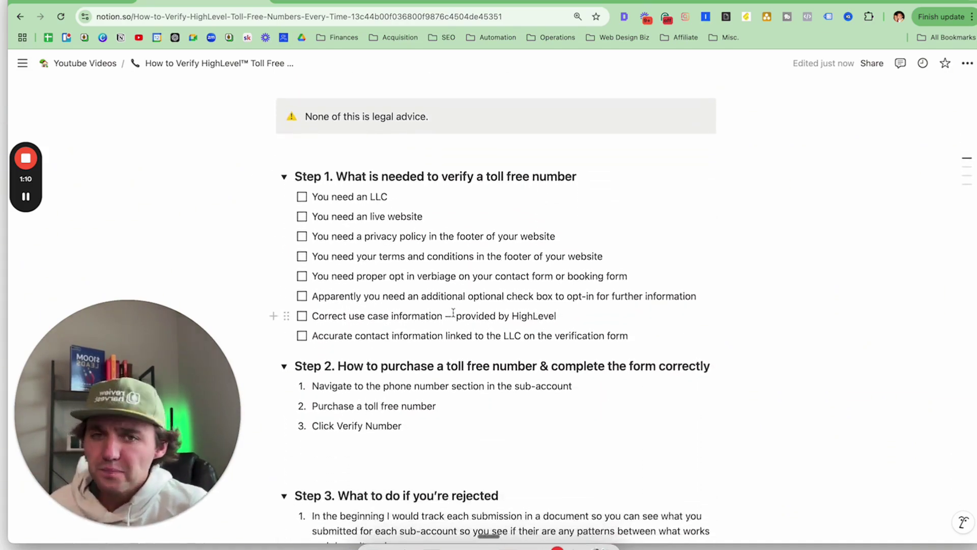
scroll(373, 257, down, 1)
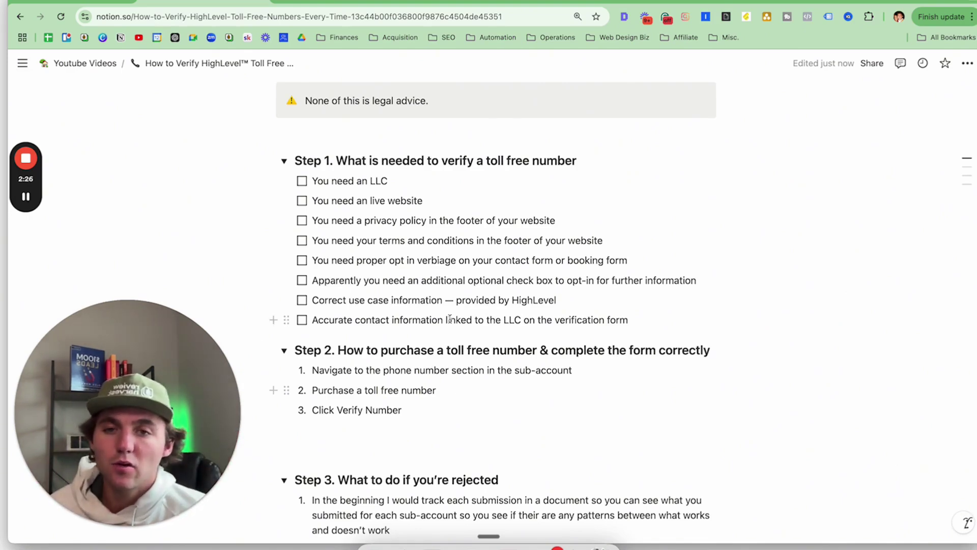
scroll(458, 318, down, 1)
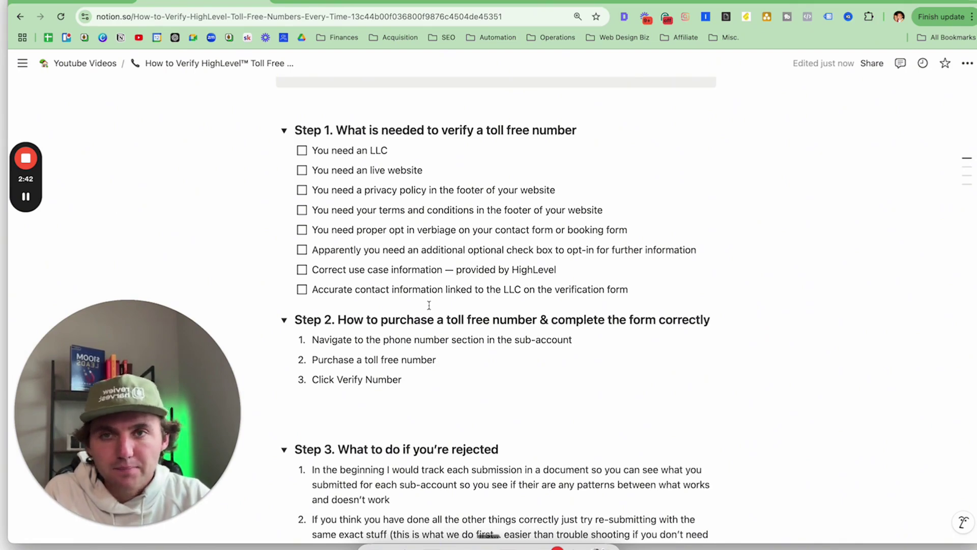
Step: Switch to the HighLevel sub-account, leave its settings and open the Websites list under Sites
click(507, 7)
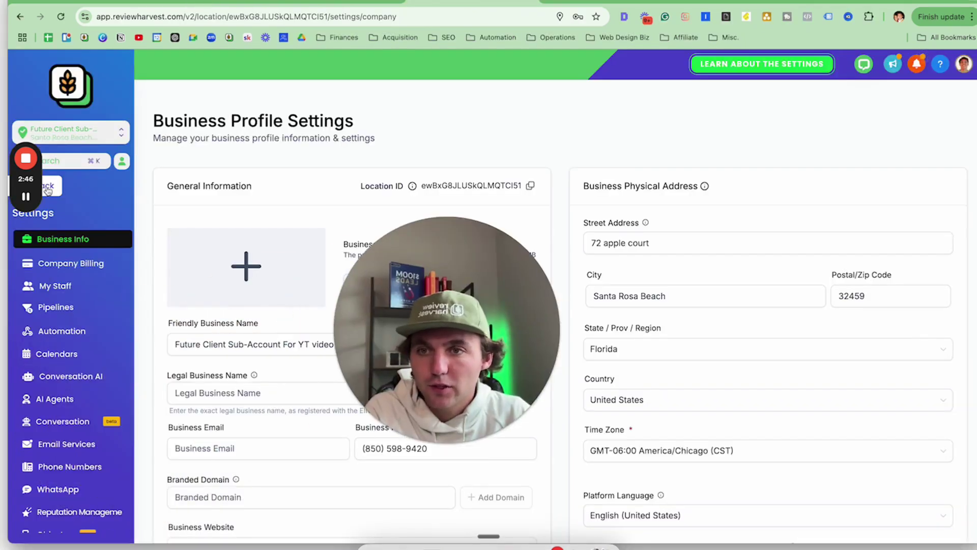
click(53, 188)
click(46, 408)
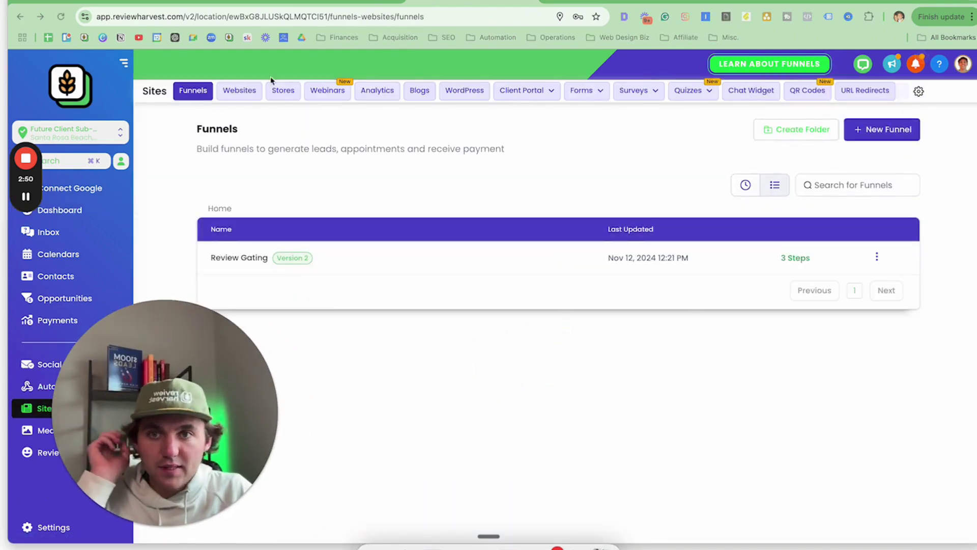
click(234, 91)
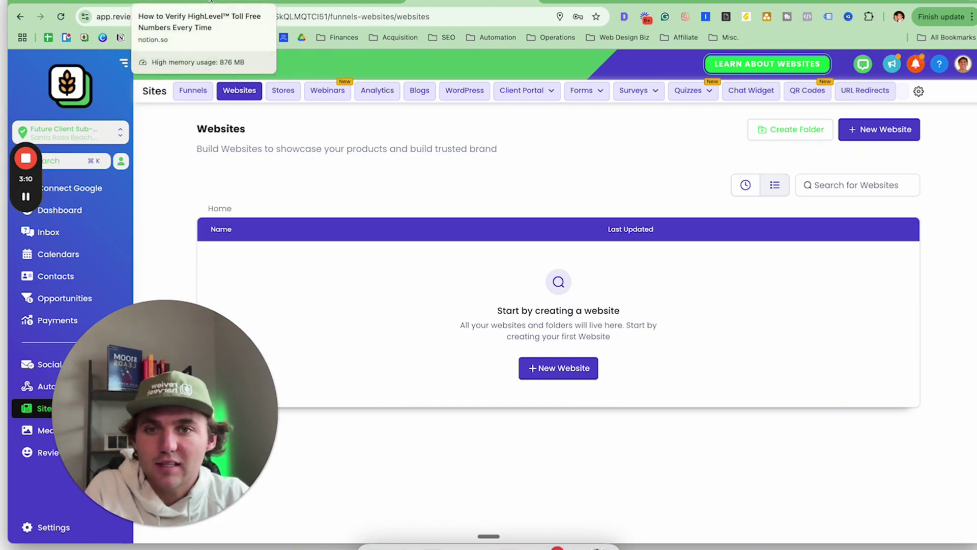
Step: Look at the blank and template options for creating a new website, and close the dialog without creating one
click(869, 131)
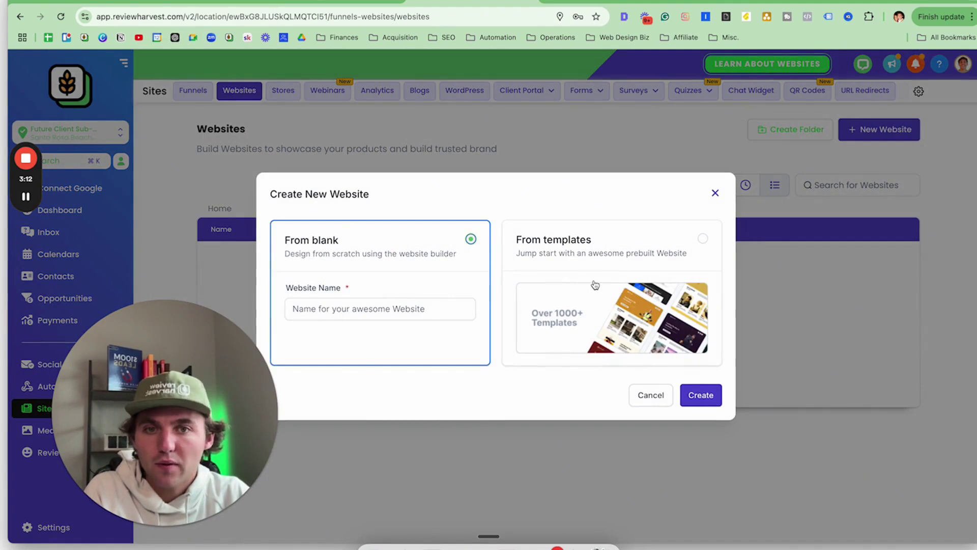
click(597, 286)
click(714, 192)
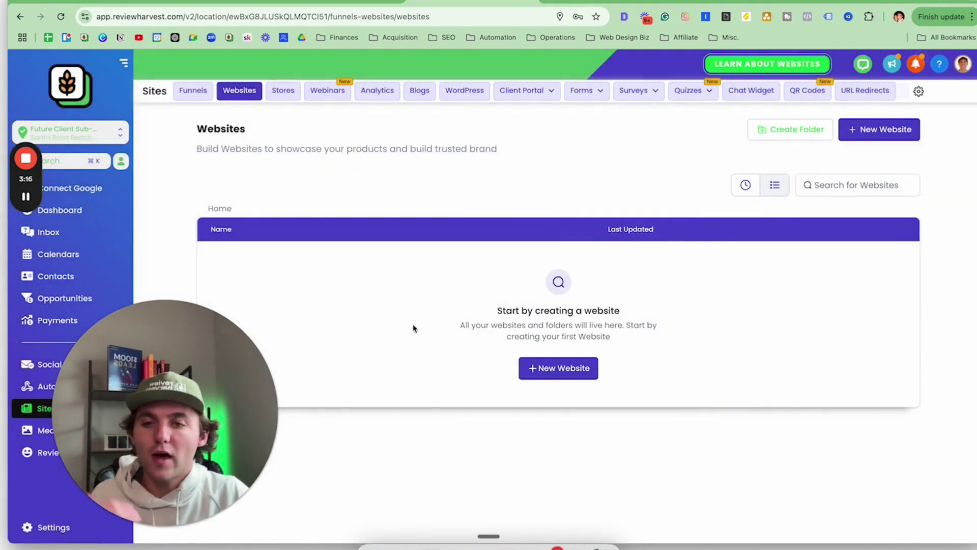
Step: Review the Step 1 requirements checklist in the Notion guide again and return to the HighLevel sub-account
click(148, 525)
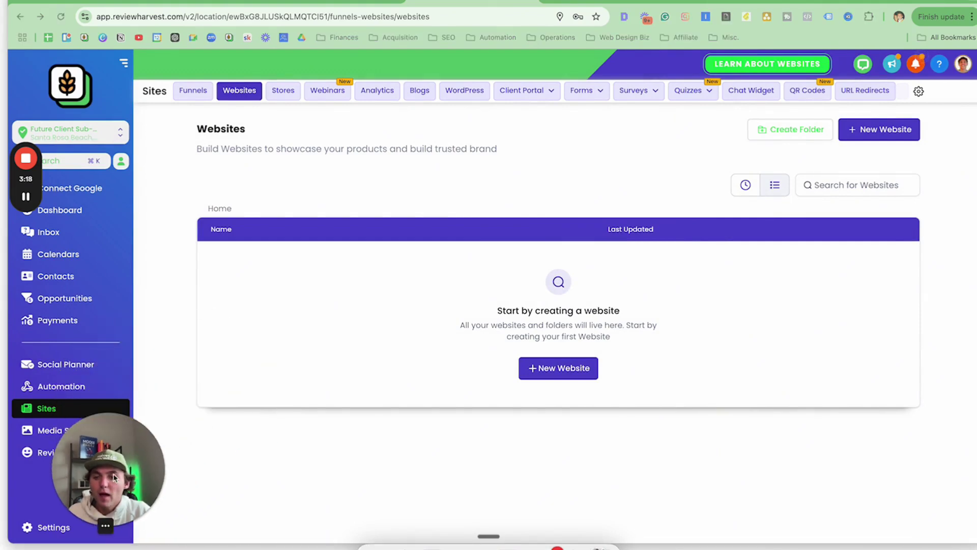
scroll(436, 338, down, 2)
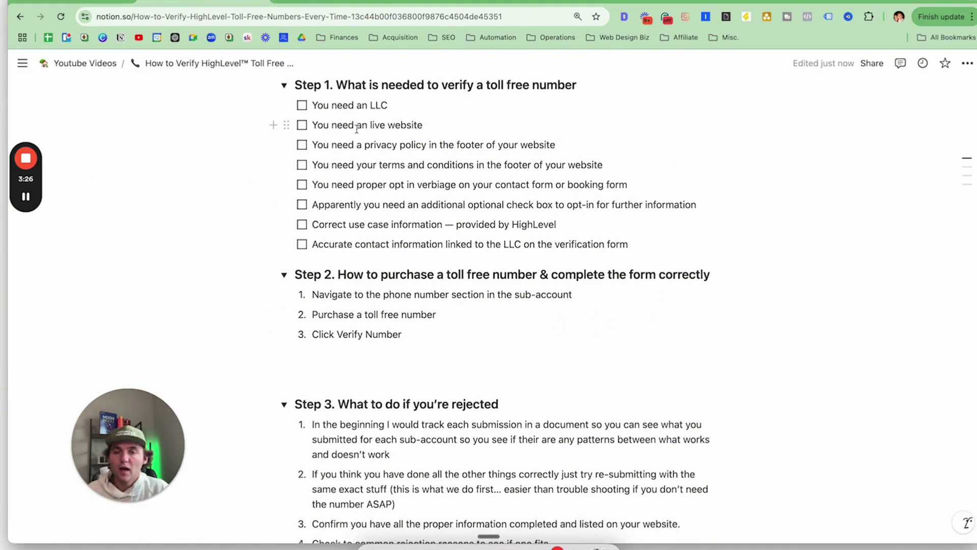
click(449, 1)
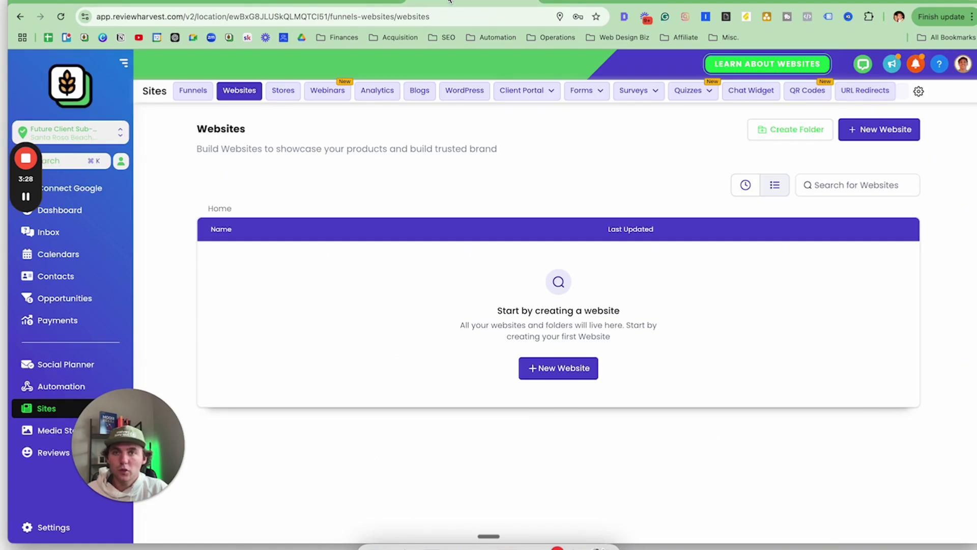
drag(136, 482, 207, 485)
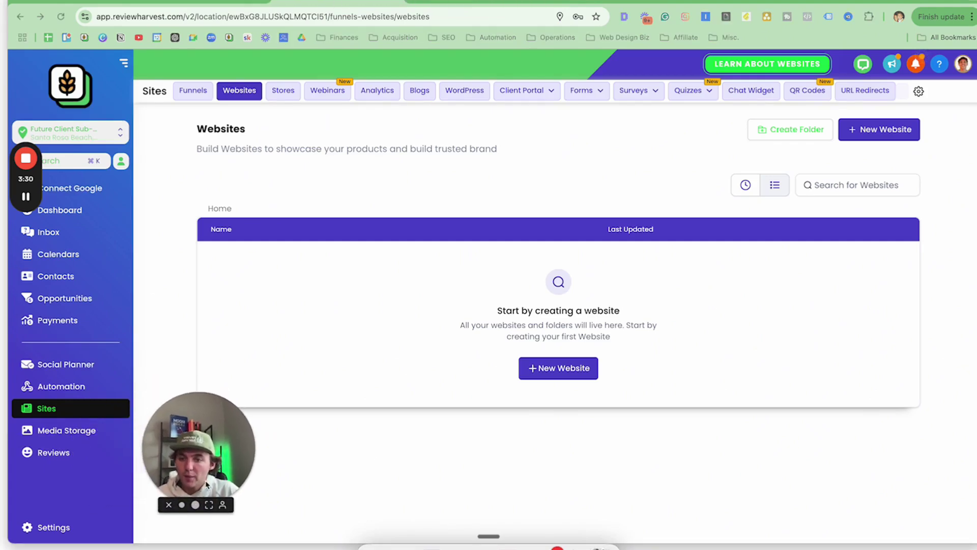
Step: Open the Phone Numbers section in the sub-account's settings
click(60, 527)
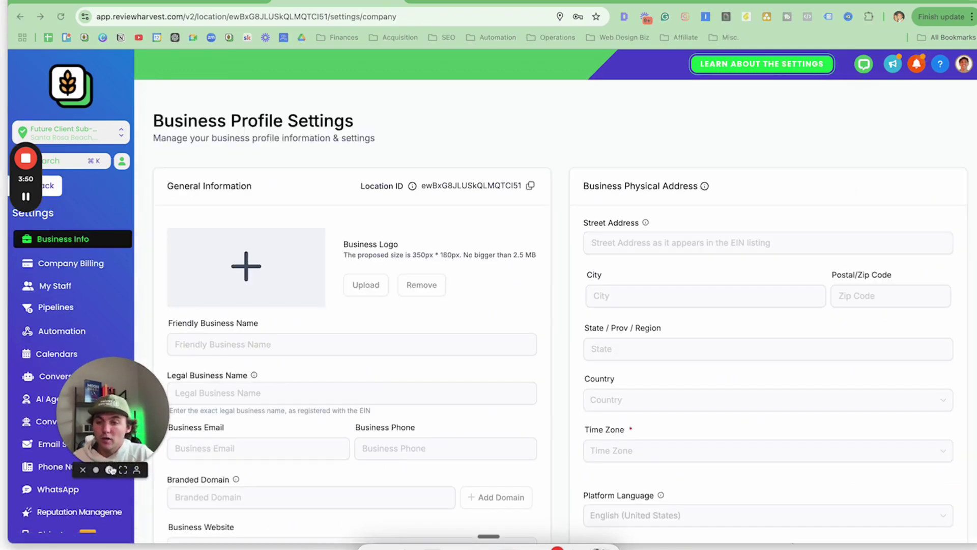
drag(111, 414, 89, 436)
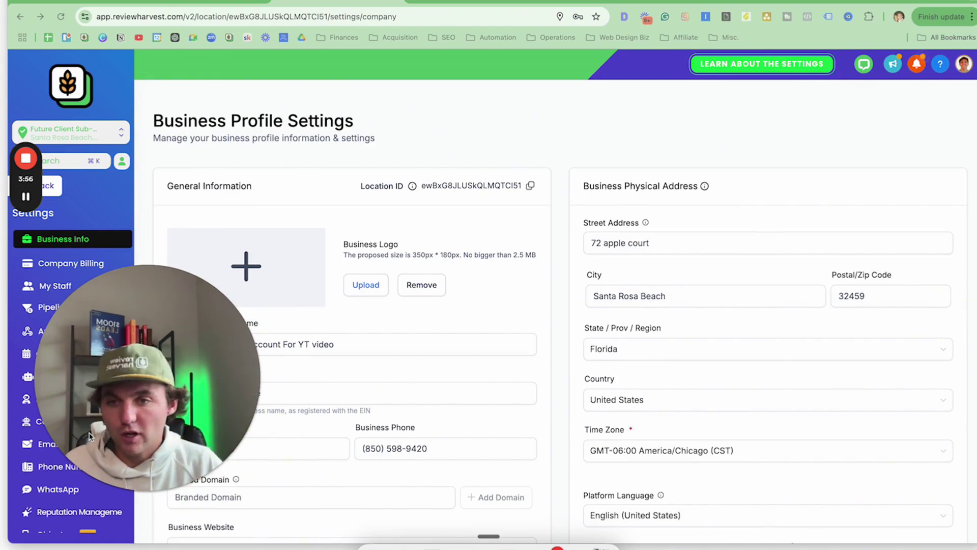
click(133, 490)
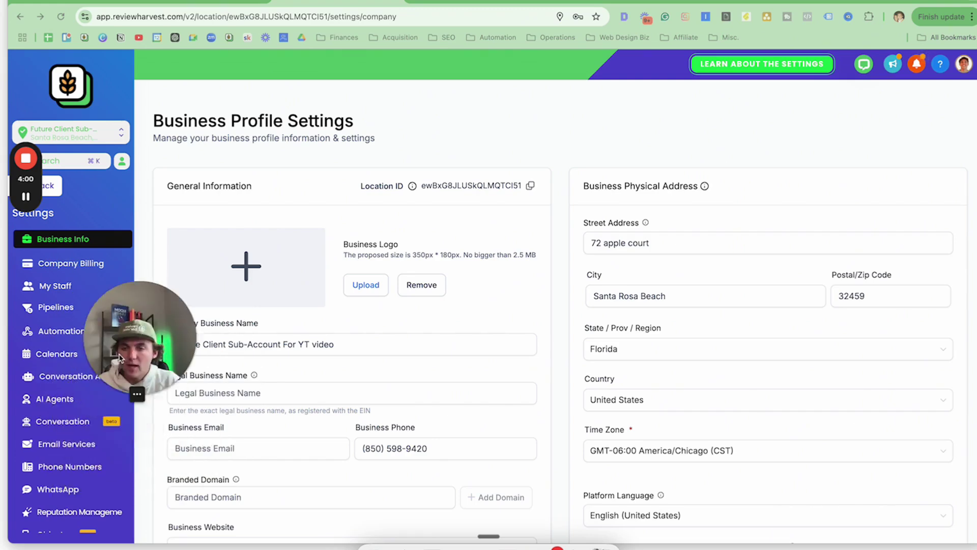
scroll(63, 447, down, 1)
scroll(64, 446, down, 2)
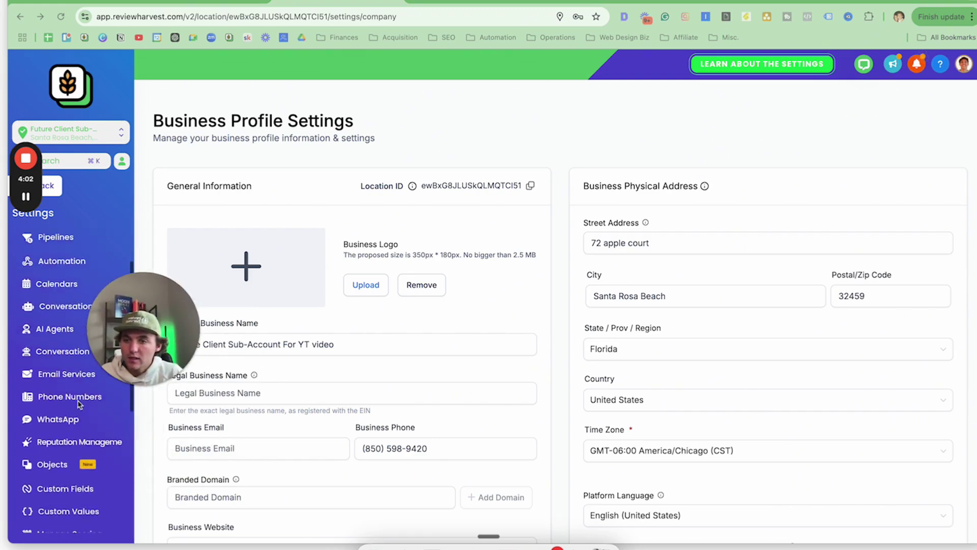
click(77, 400)
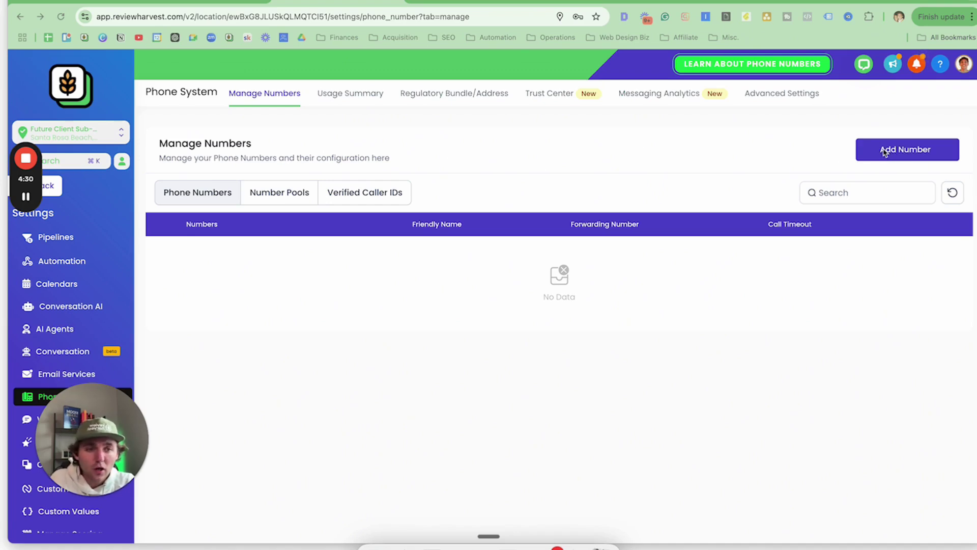
Step: Start adding a phone number and filter the available United States numbers to toll-free only
click(888, 152)
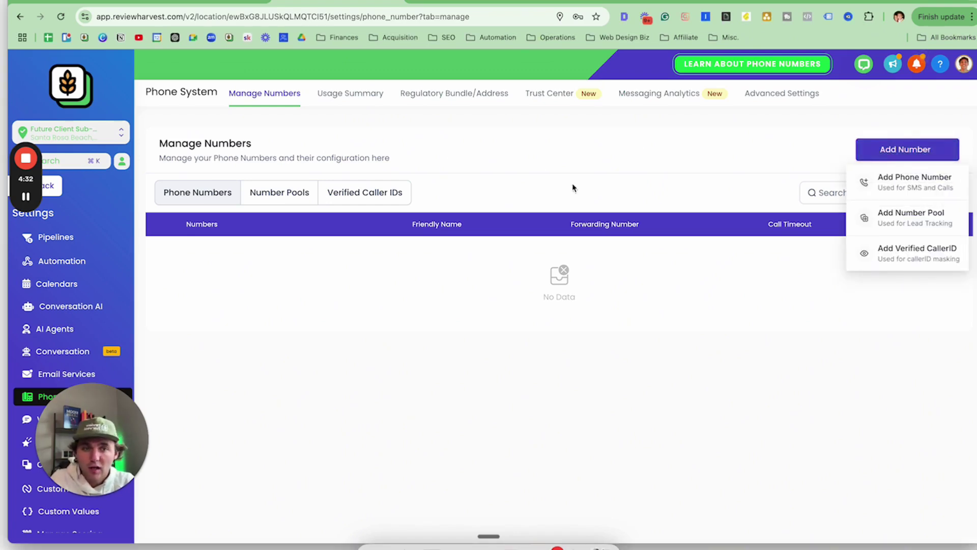
click(903, 187)
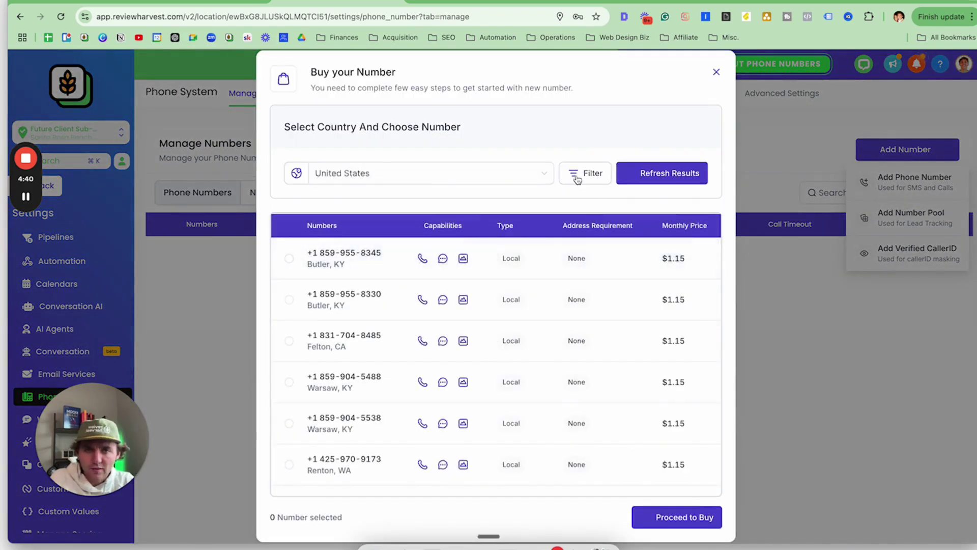
click(585, 173)
click(348, 338)
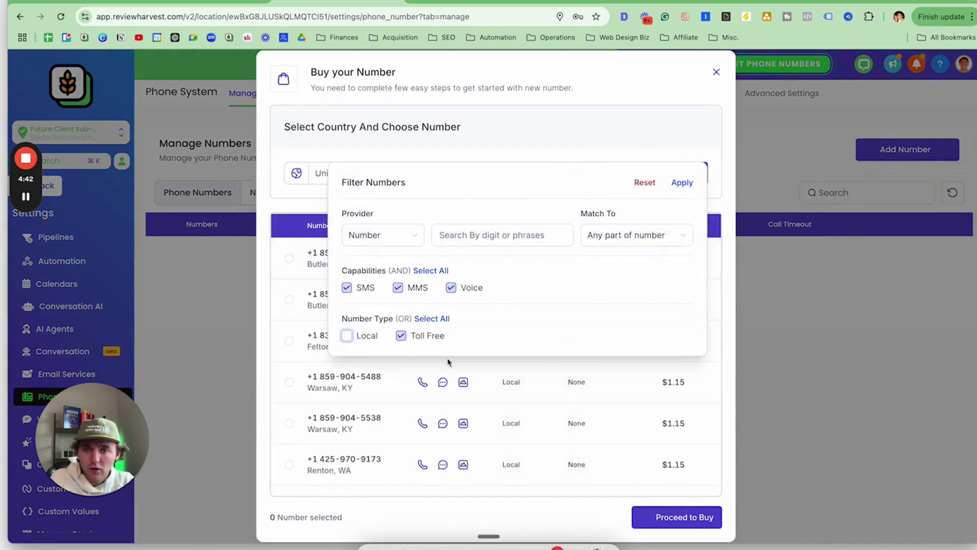
click(681, 182)
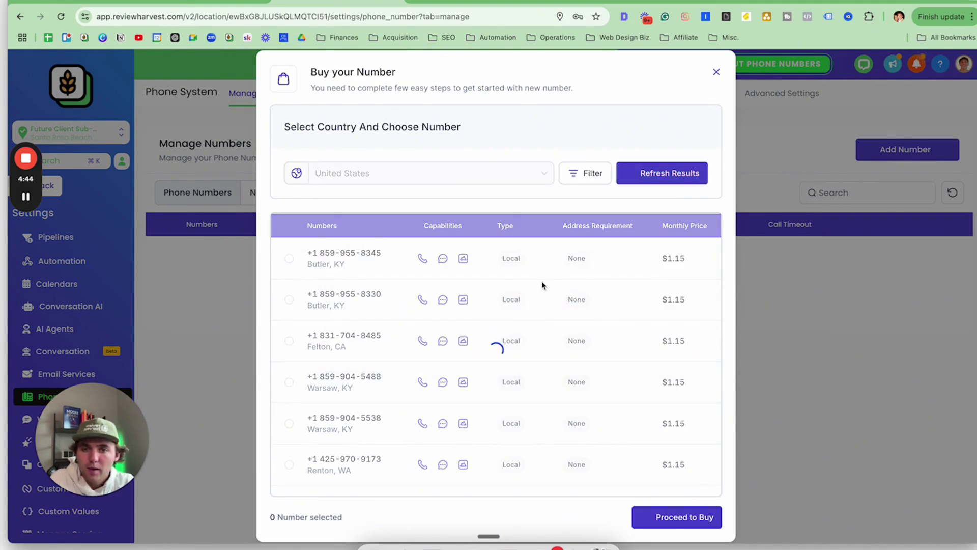
Step: Select one of the listed toll-free numbers and purchase it
scroll(325, 331, down, 3)
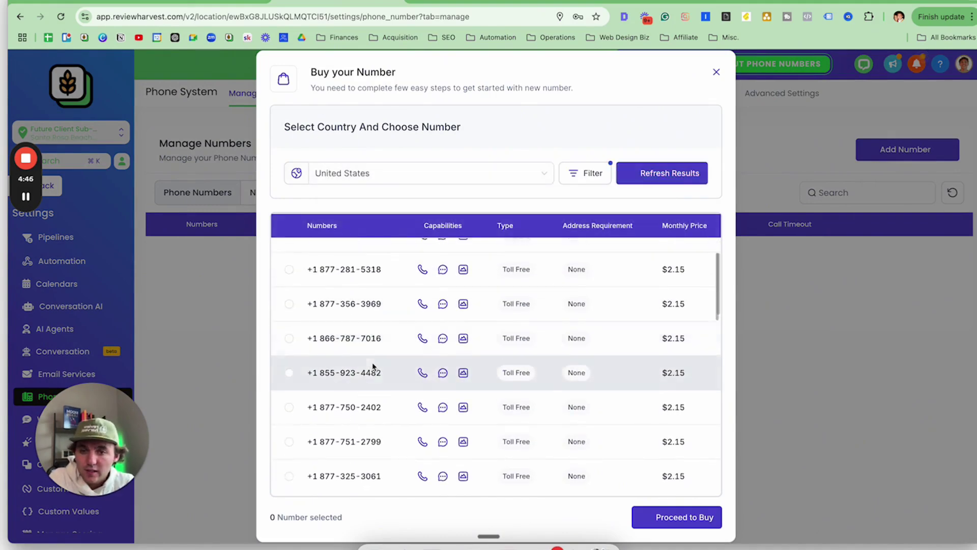
click(289, 356)
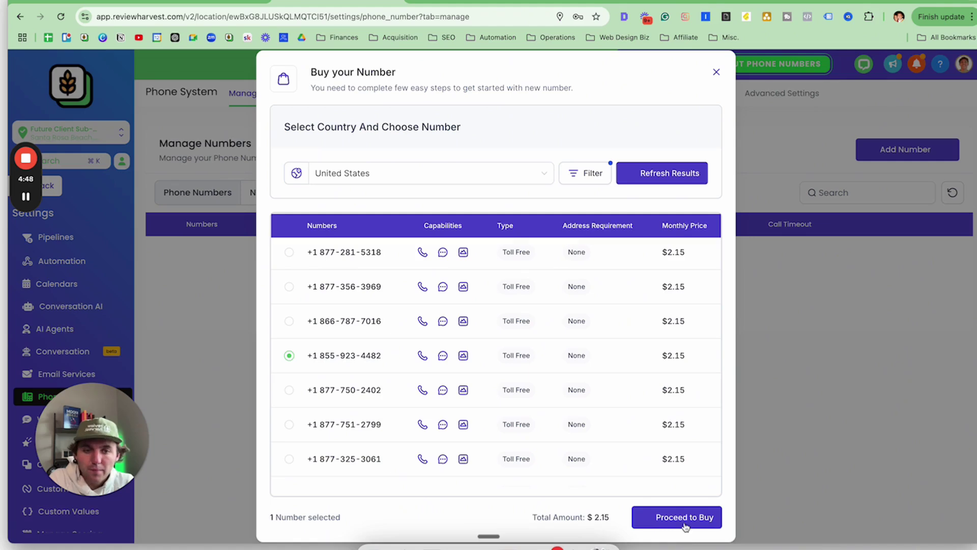
click(701, 519)
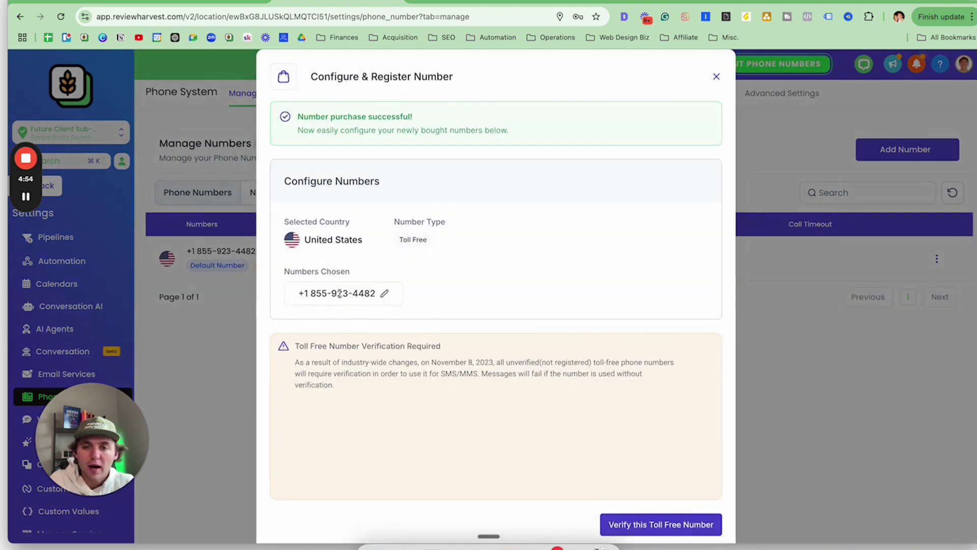
Step: Start verification of the purchased toll-free number and enter REVIEW HARVEST LLC as the legal entity name
triple_click(339, 293)
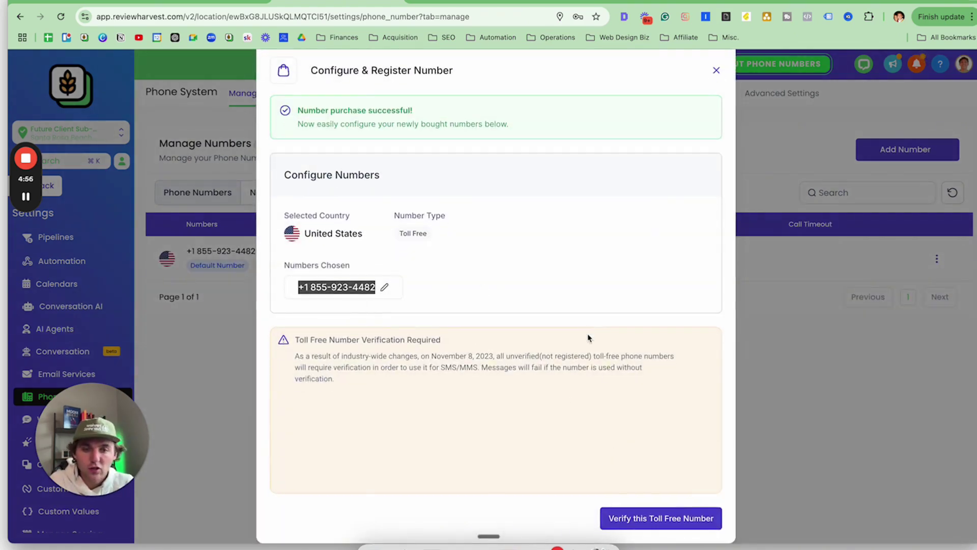
click(681, 530)
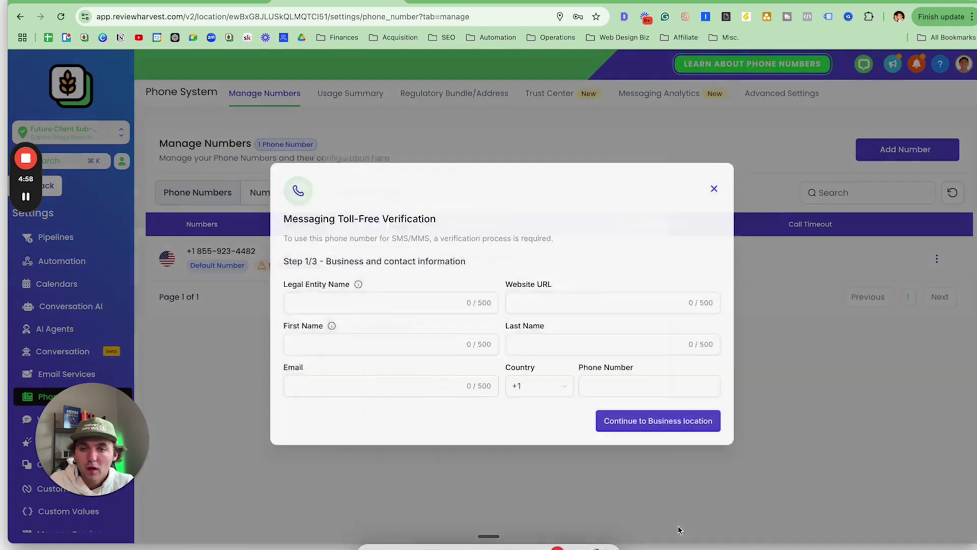
click(398, 288)
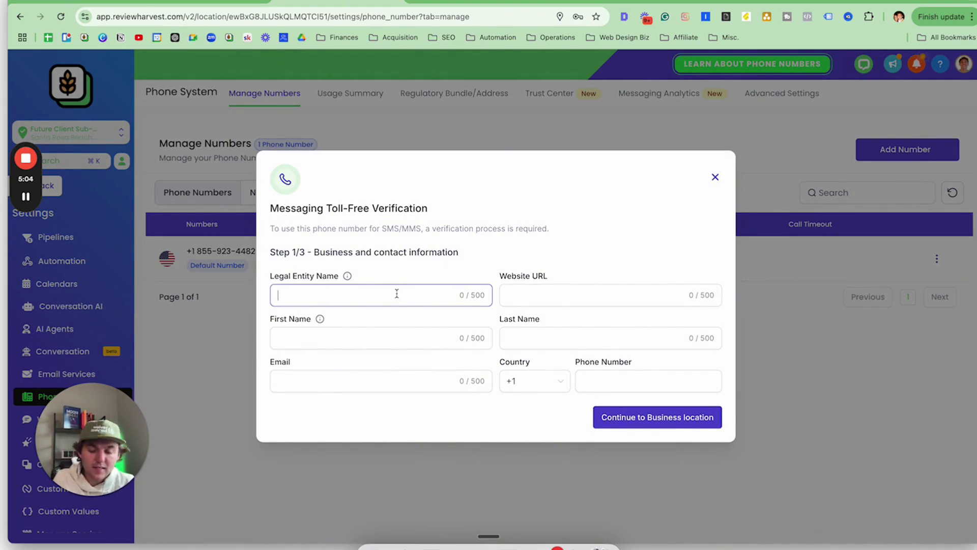
text(p1)
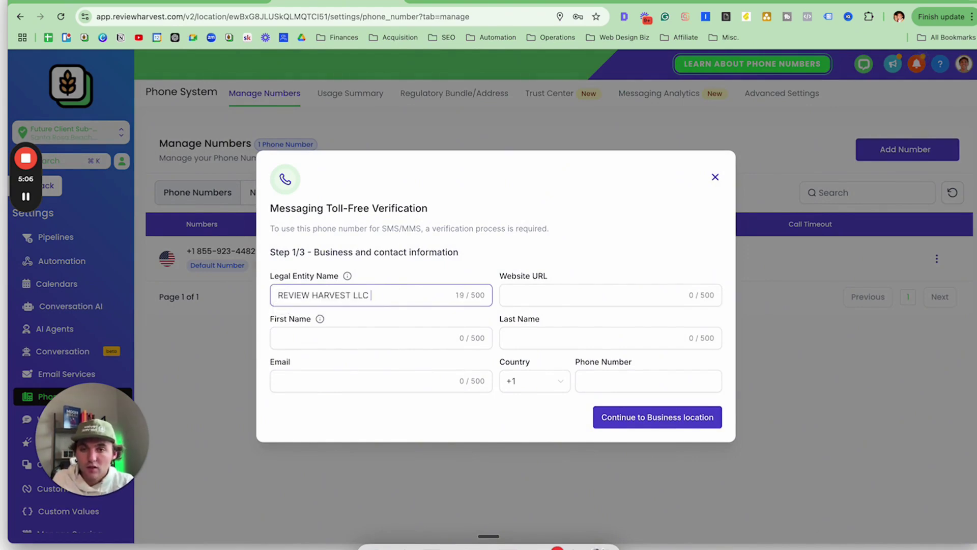
click(524, 295)
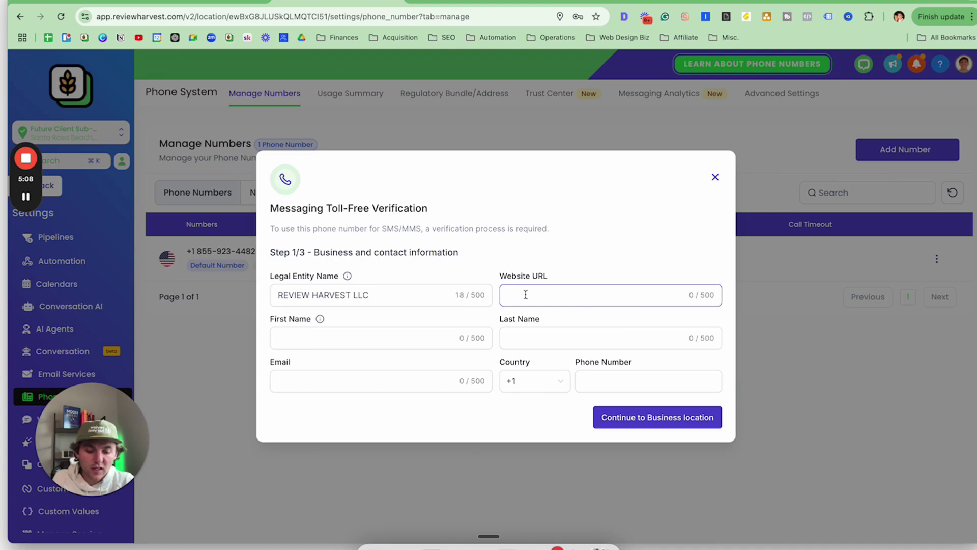
text(~~)
click(530, 308)
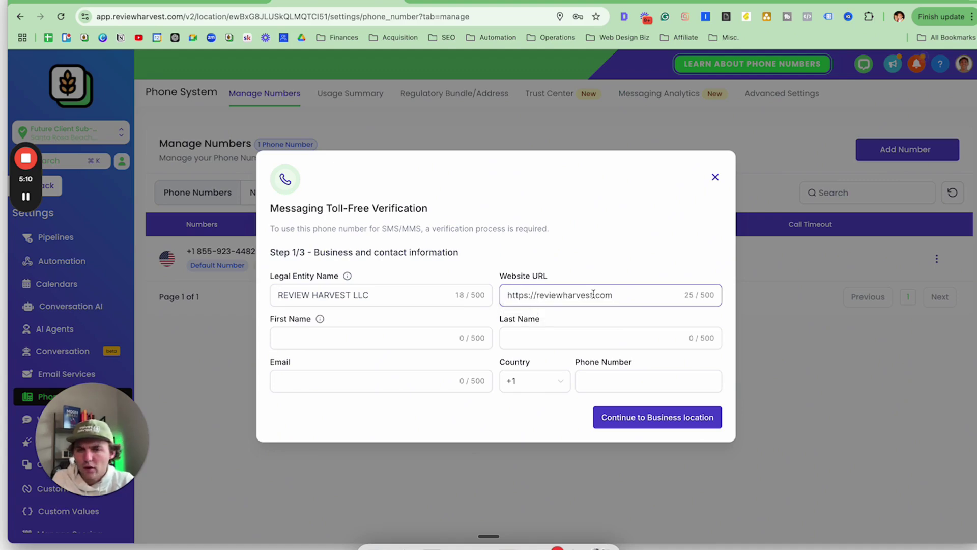
key(super+a)
key(BackSpace)
key(super+space)
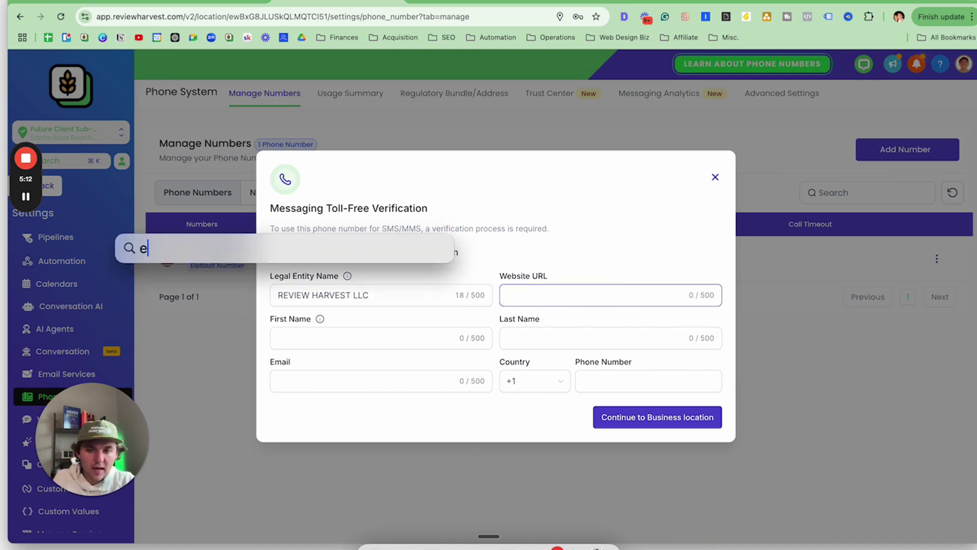
text(e)
key(BackSpace)
text(tex)
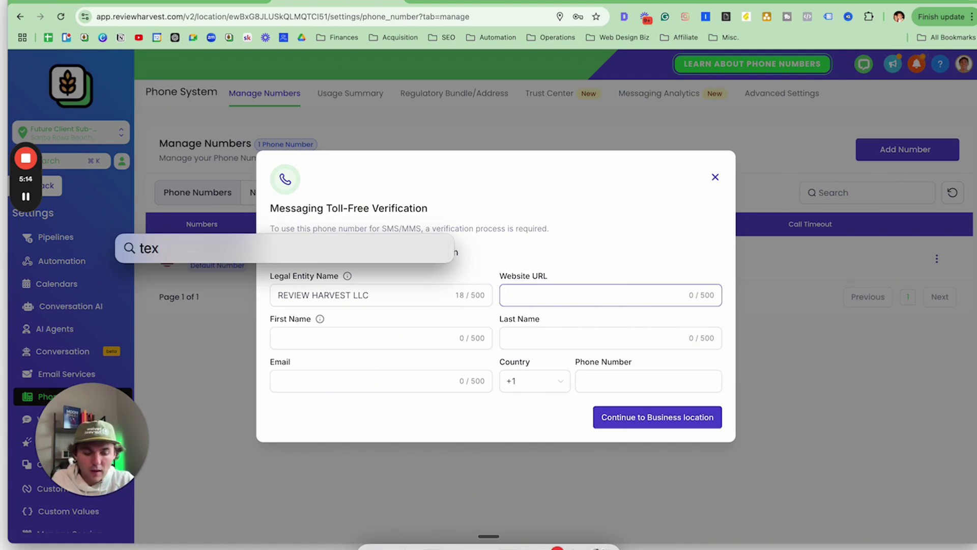
text(t replacements)
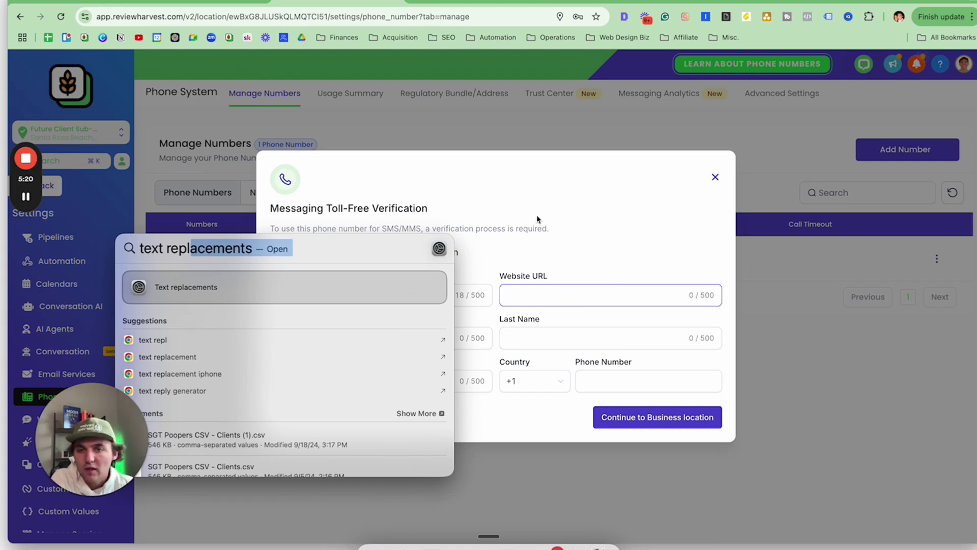
key(Escape)
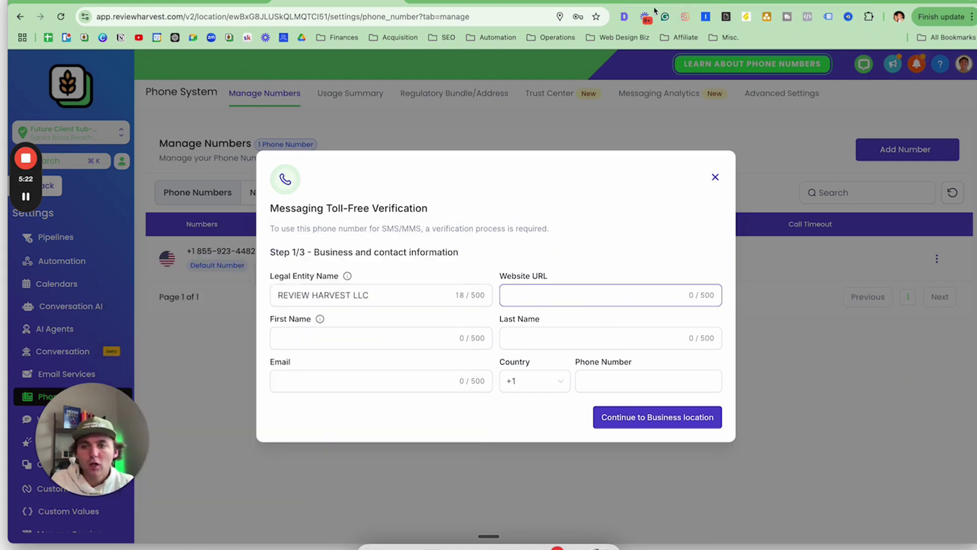
mouse_move(138, 459)
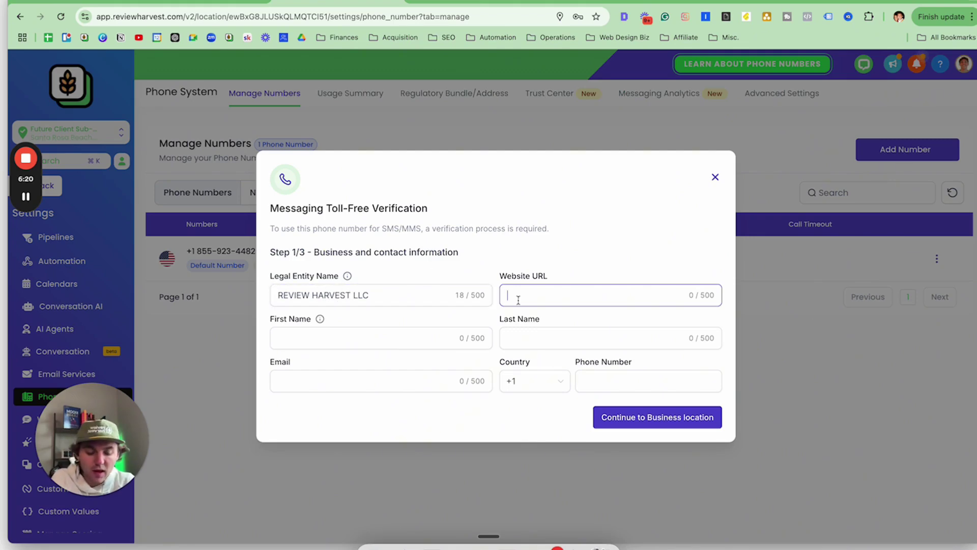
text(https://reviewharvest.com)
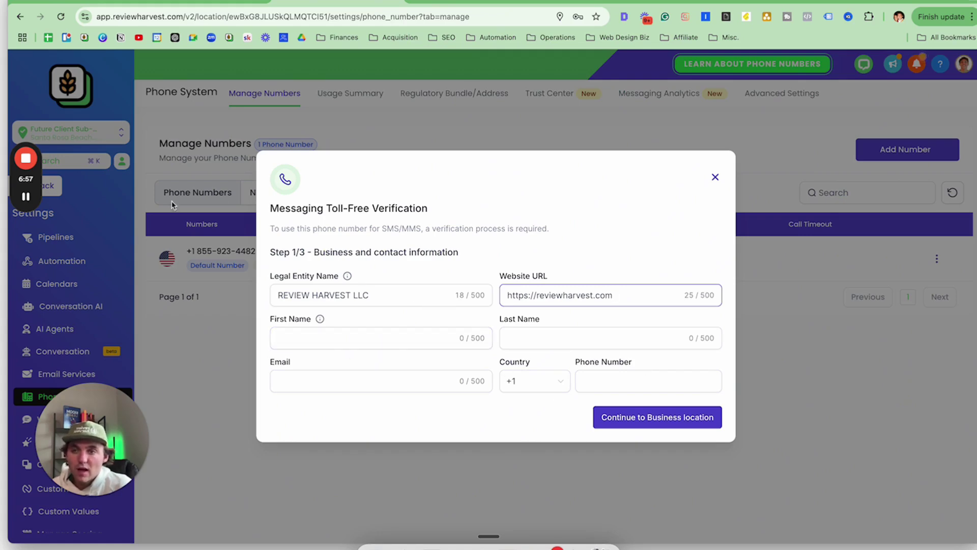
key(Return)
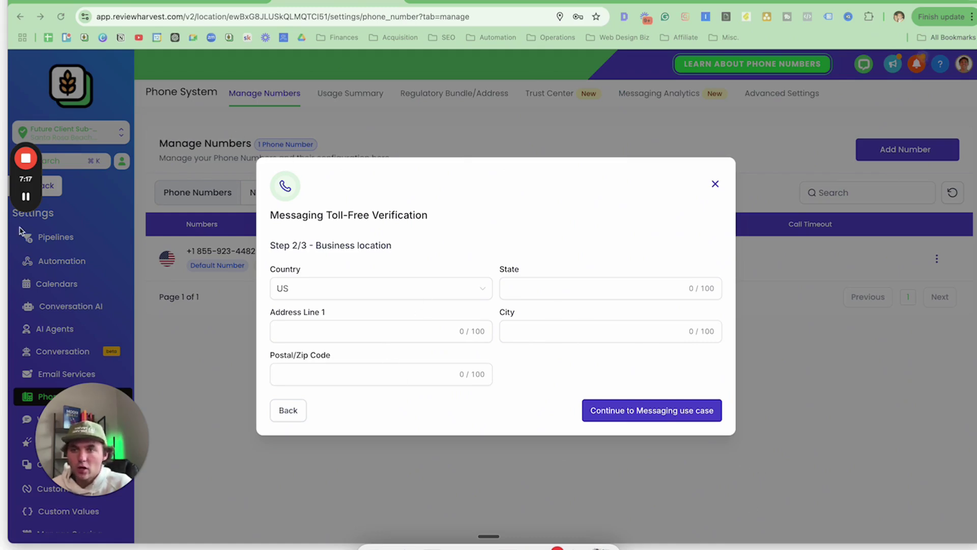
mouse_move(23, 200)
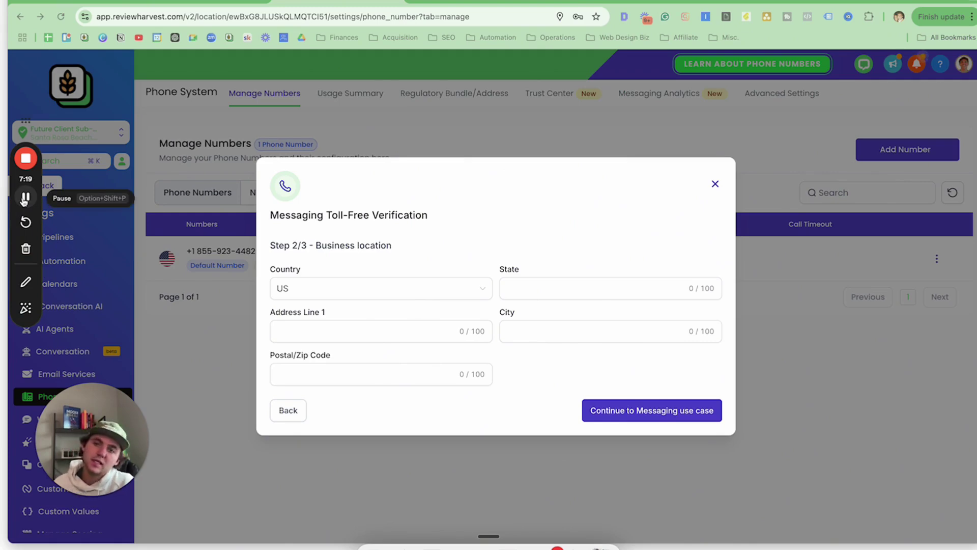
click(23, 199)
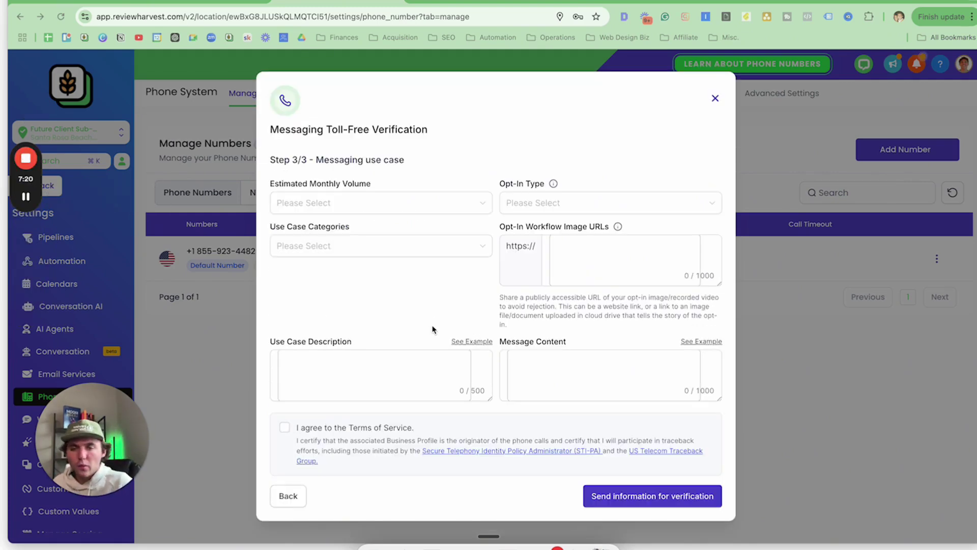
Step: Set the estimated monthly volume to 1,000 and the opt-in type to Web Form for the messaging use case
click(381, 203)
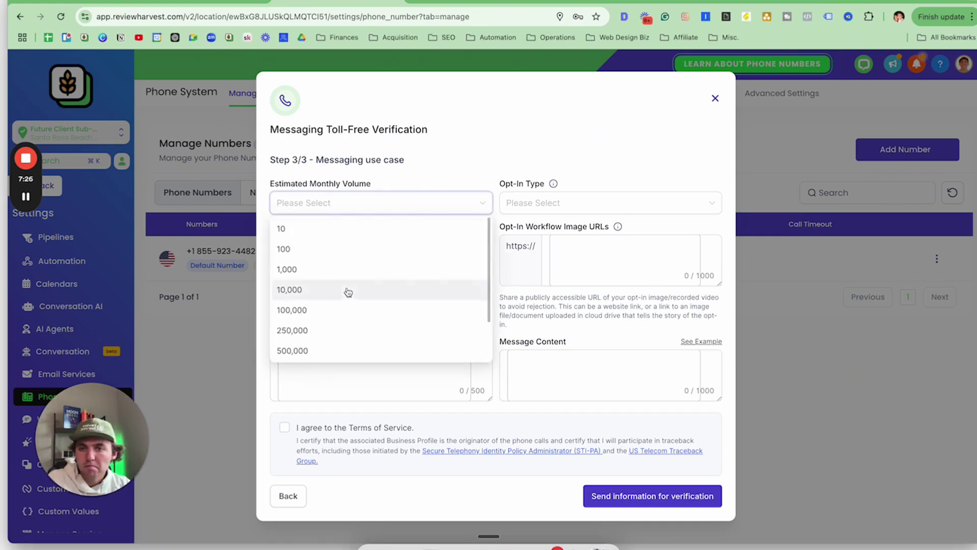
click(328, 269)
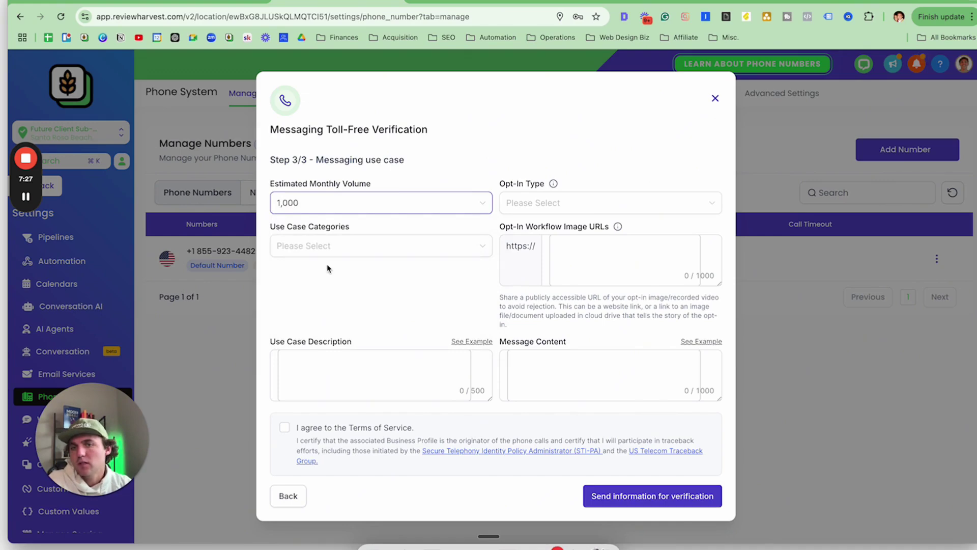
click(355, 208)
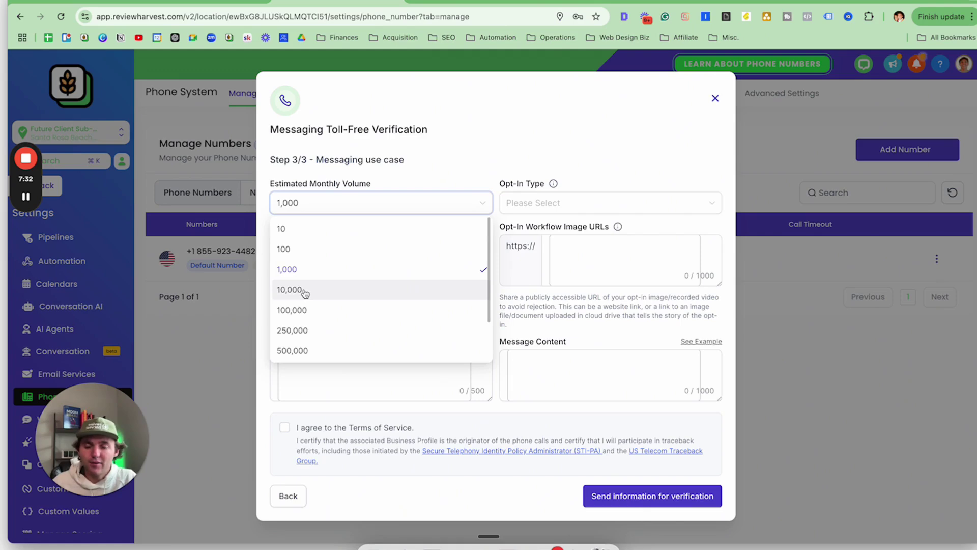
click(299, 272)
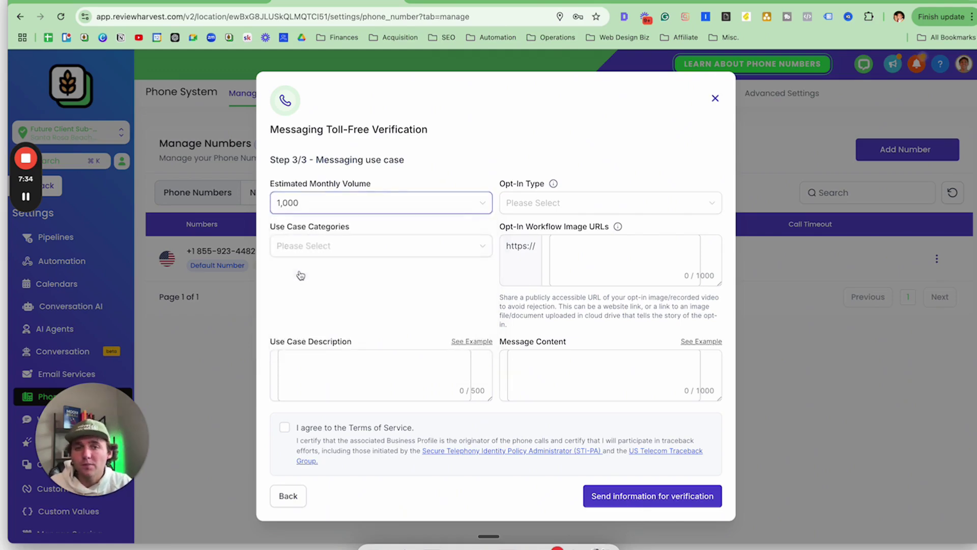
click(580, 206)
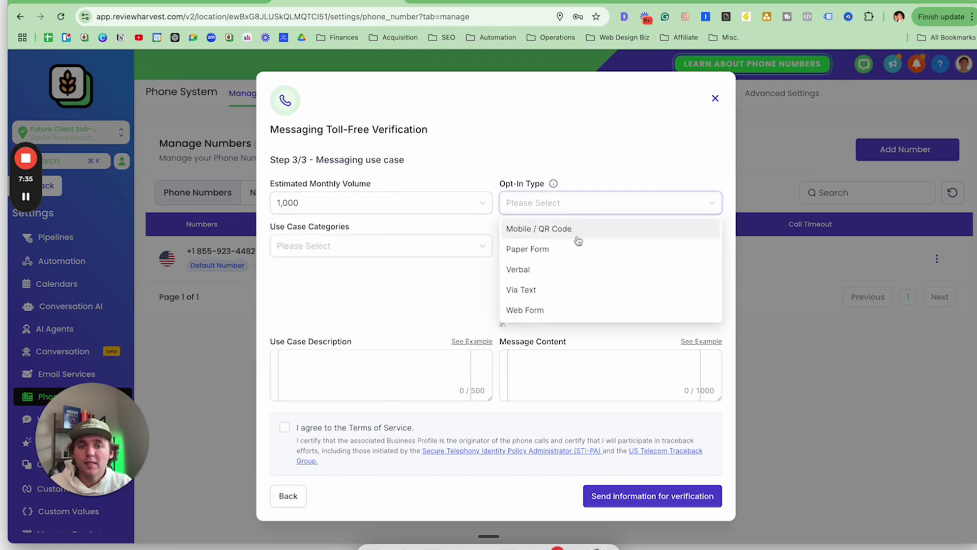
click(548, 309)
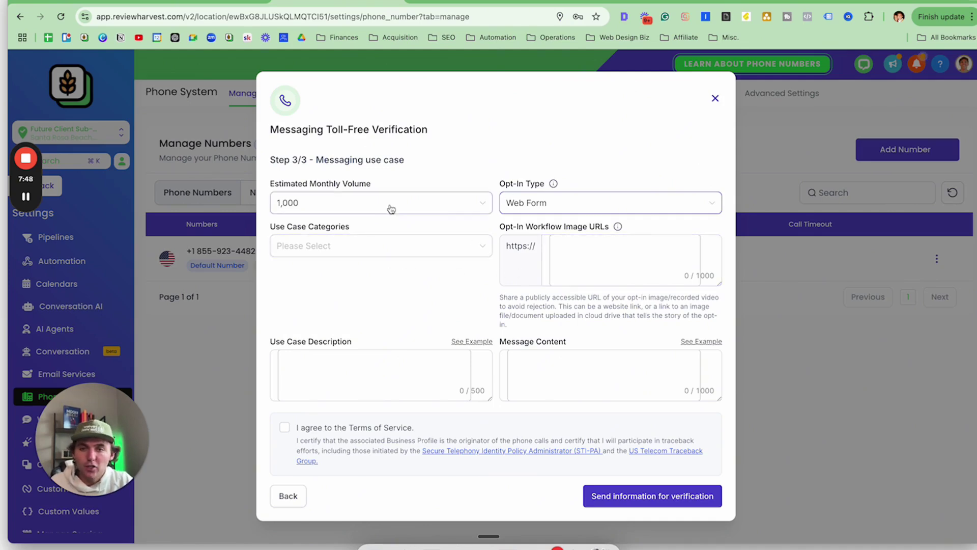
Step: Choose Customer Care, Delivery Notifications and Marketing as the use case categories
click(396, 250)
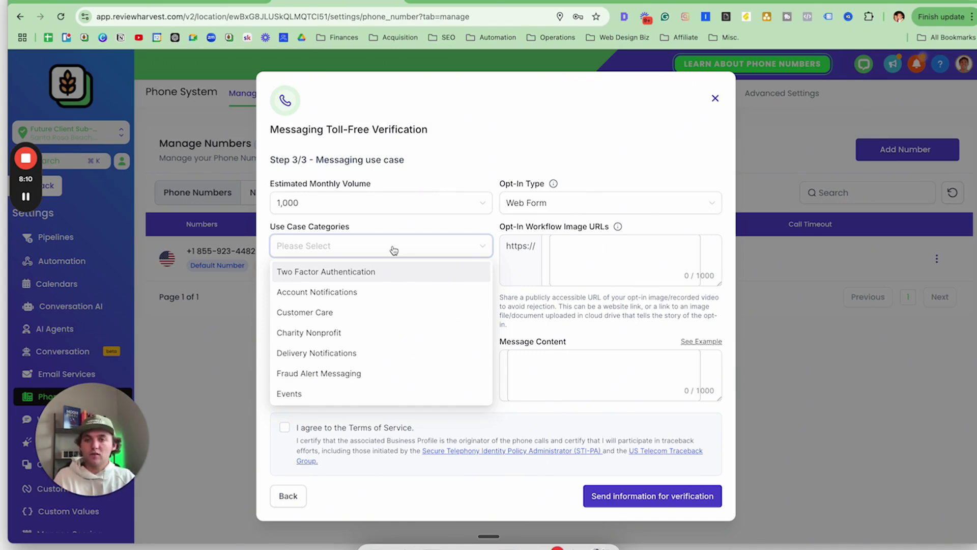
click(343, 312)
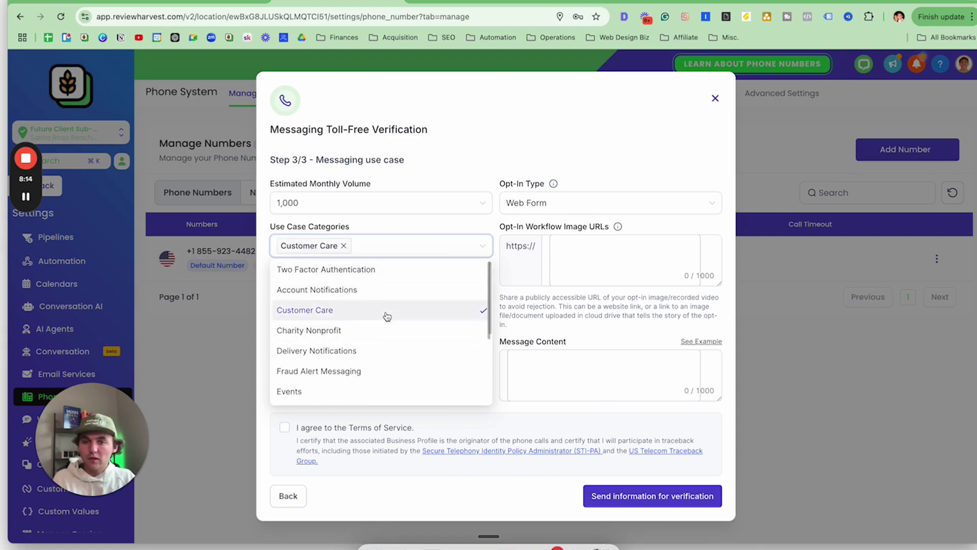
scroll(387, 316, down, 2)
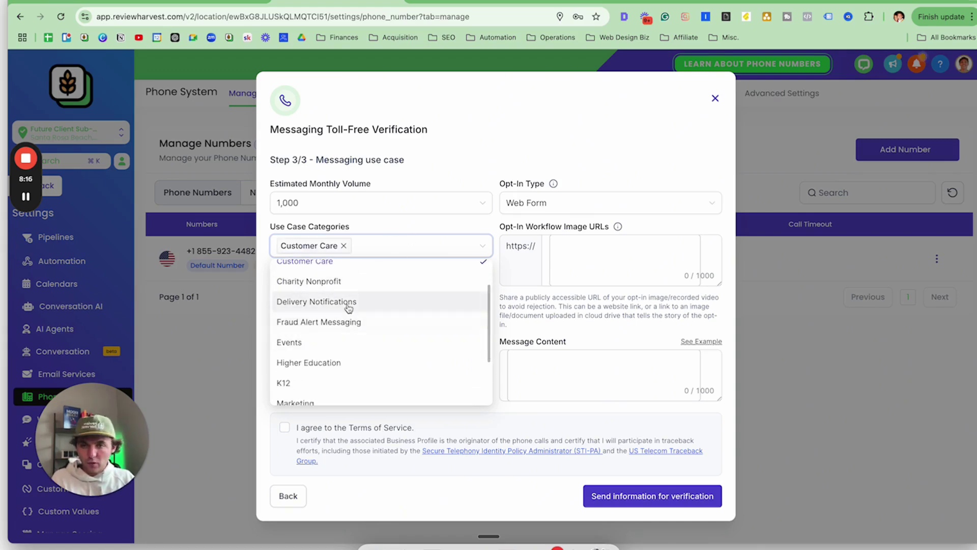
click(348, 308)
scroll(380, 343, down, 1)
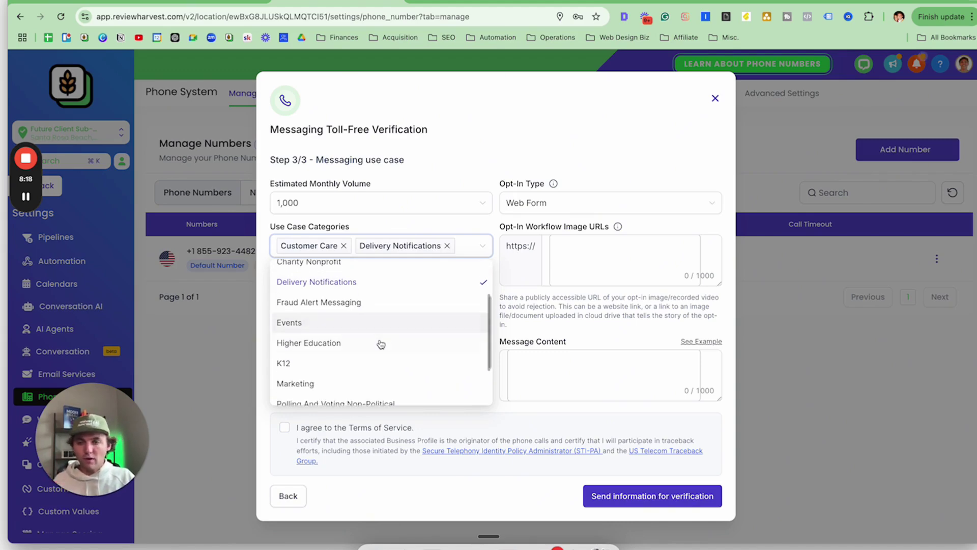
scroll(381, 344, down, 1)
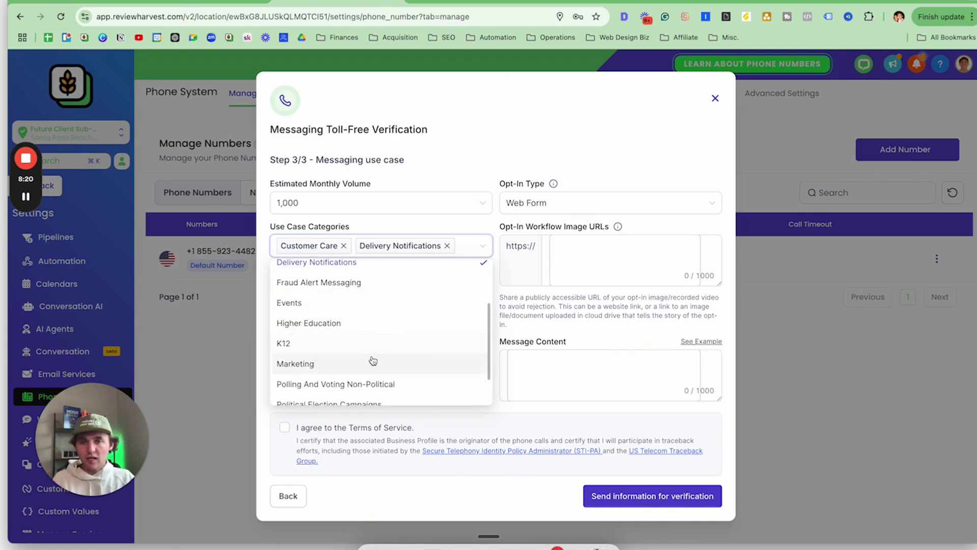
click(373, 361)
click(426, 228)
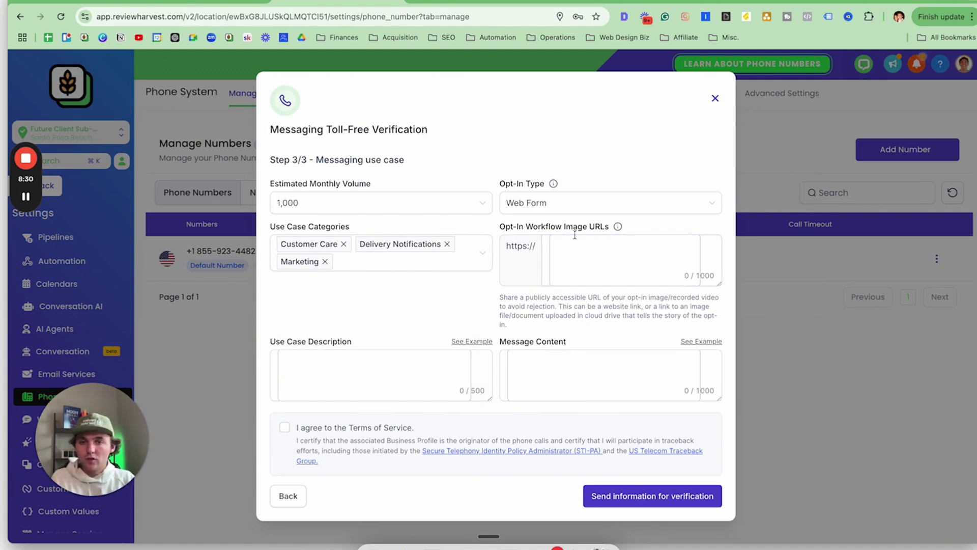
Step: Switch to the Review Harvest sub-account's Sites area and create a new form from scratch in the form builder
key(ctrl+Tab)
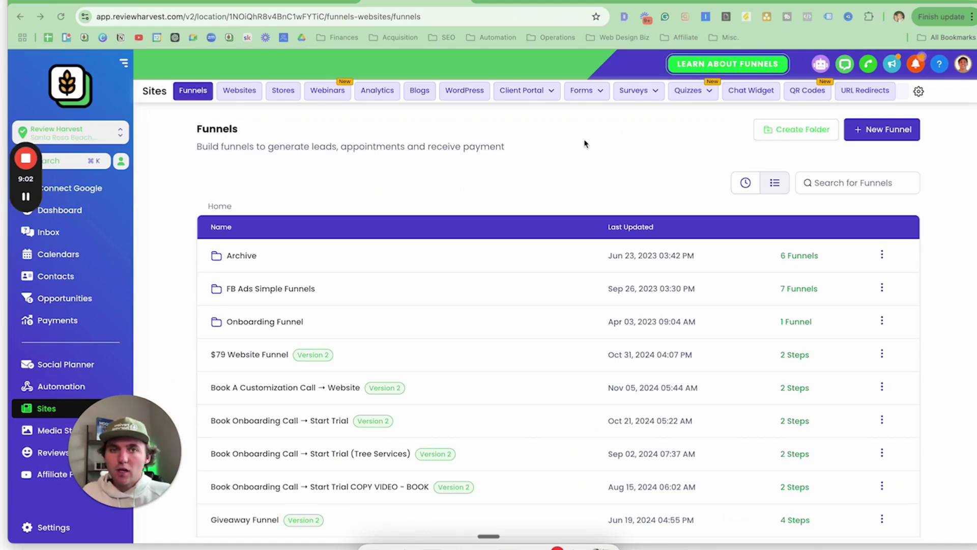
click(581, 92)
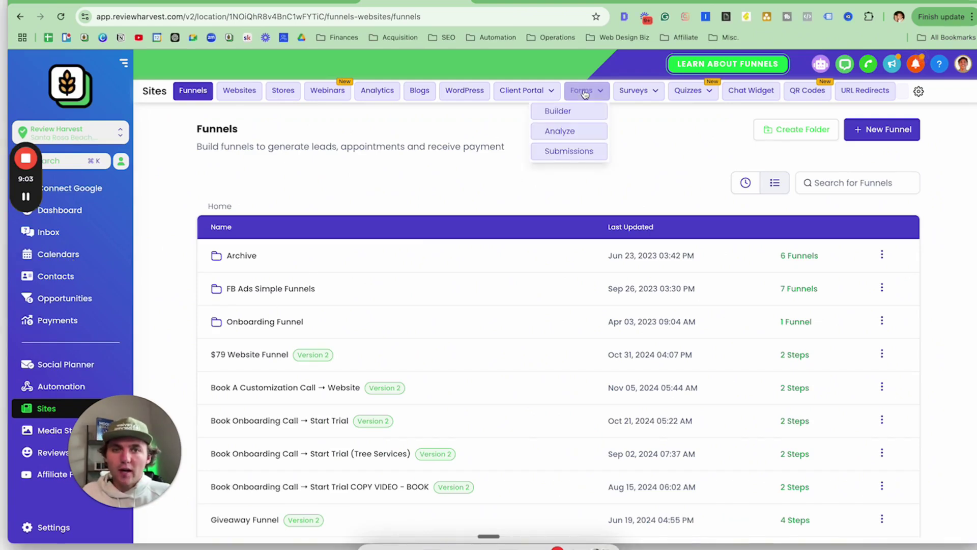
click(562, 111)
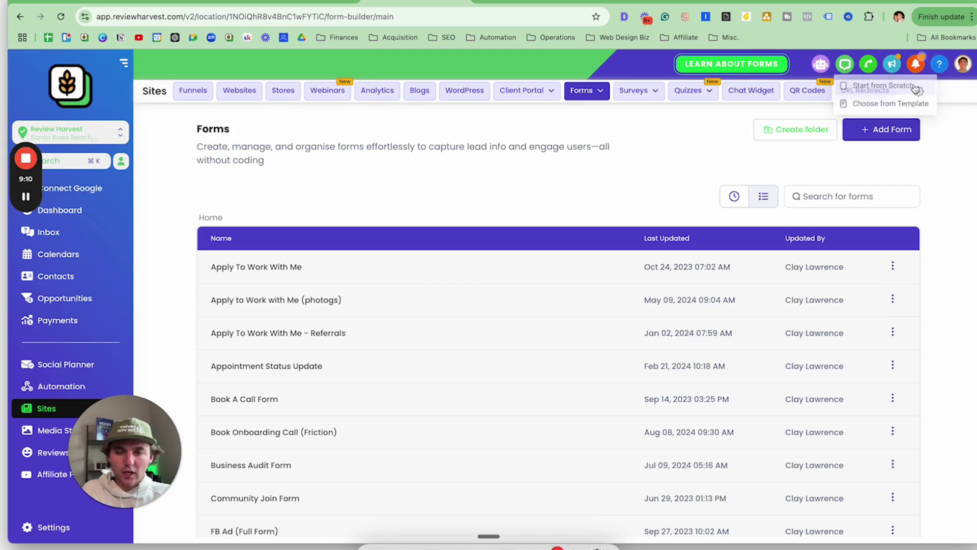
click(913, 85)
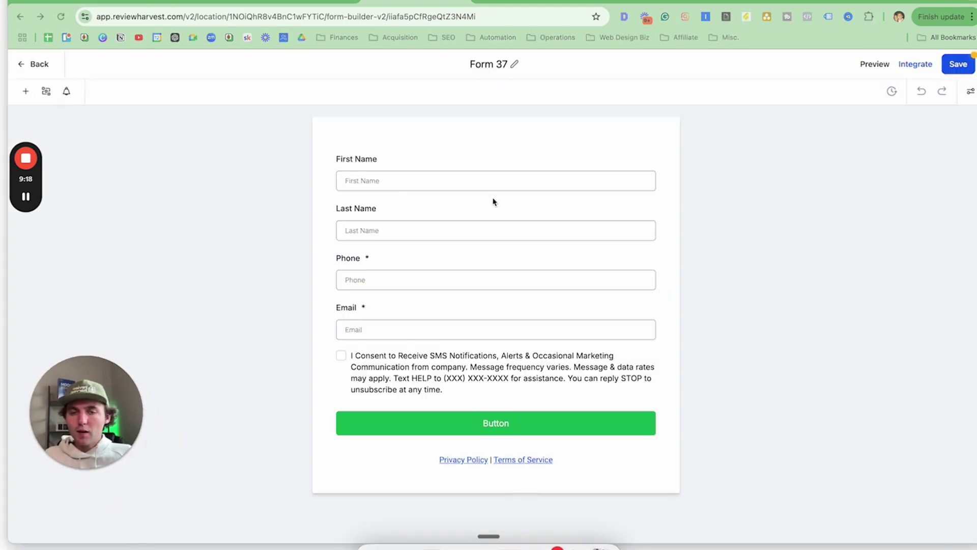
Step: Inspect the SMS consent wording in the new form's terms and conditions checkbox
click(447, 381)
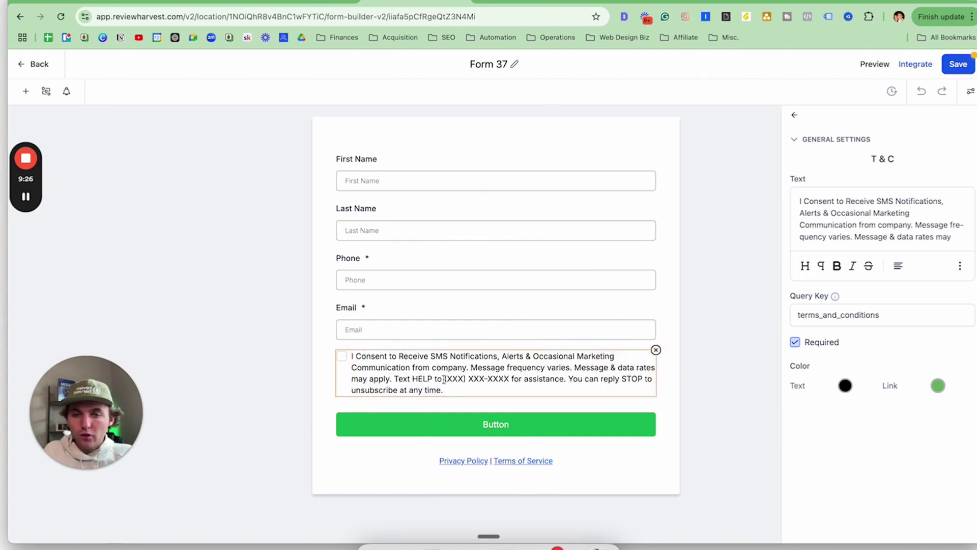
drag(444, 378, 465, 174)
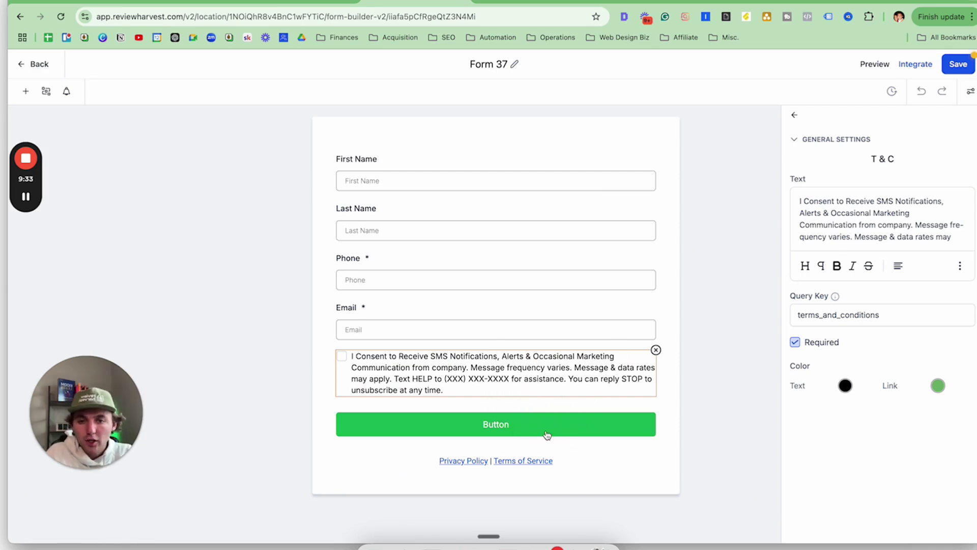
Step: Open the link dialog for the Privacy Policy text below the form's submit button, and dismiss it
click(524, 463)
key(alt+Left)
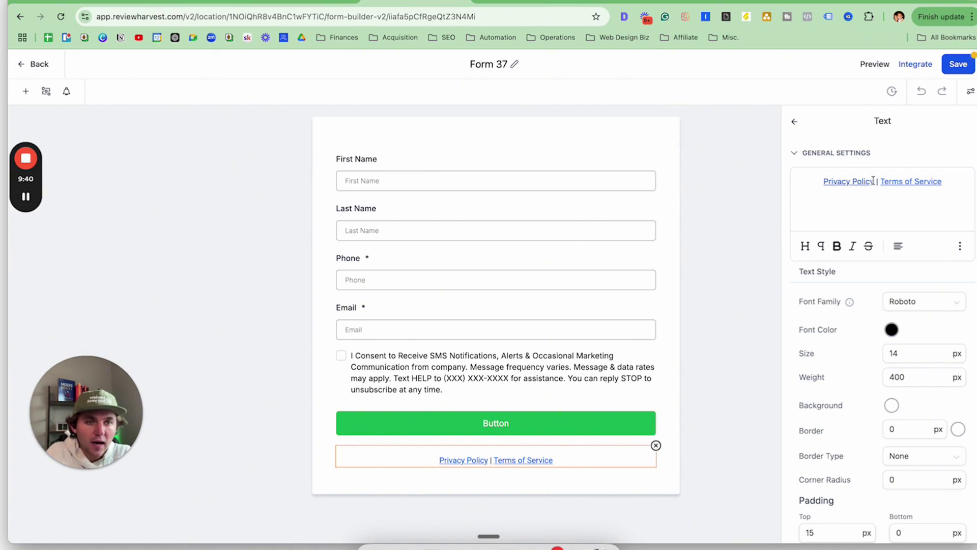
drag(872, 180, 822, 181)
click(959, 246)
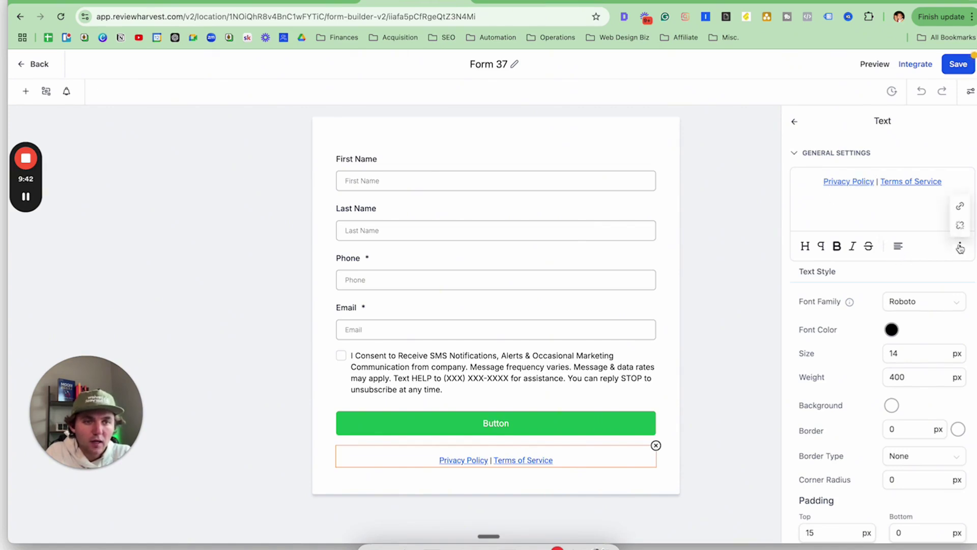
click(960, 206)
click(516, 305)
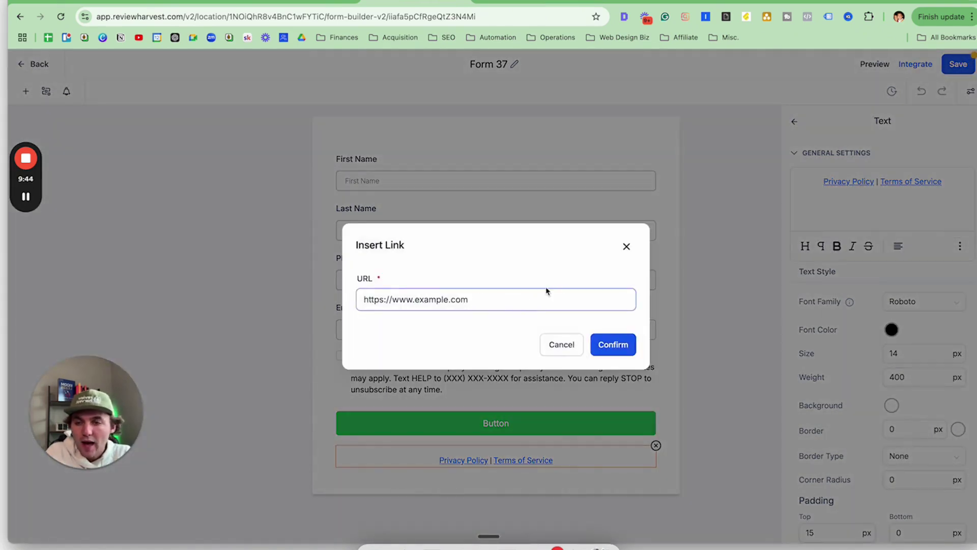
click(626, 246)
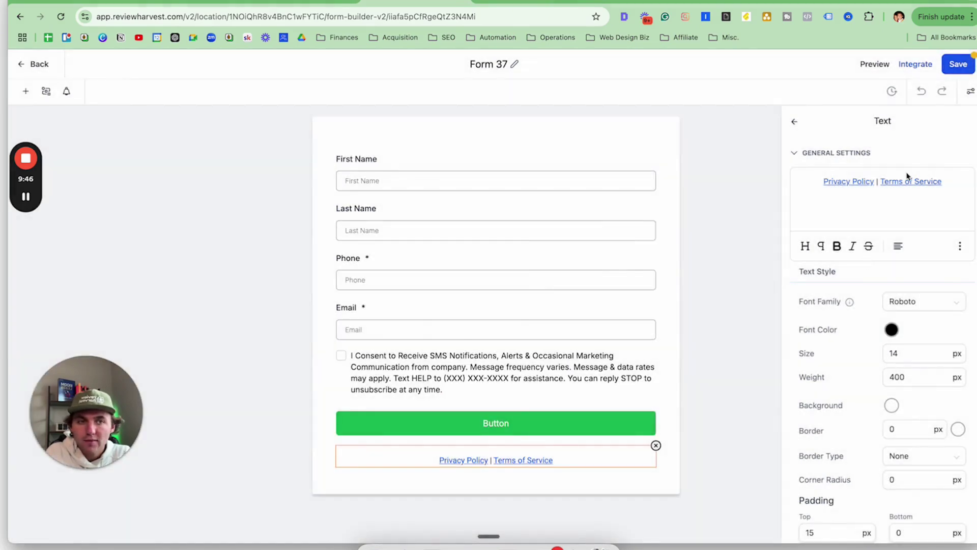
Step: Open reviewharvest.com in a new browser tab and locate the privacy policy and terms links in the page footer
key(super+t)
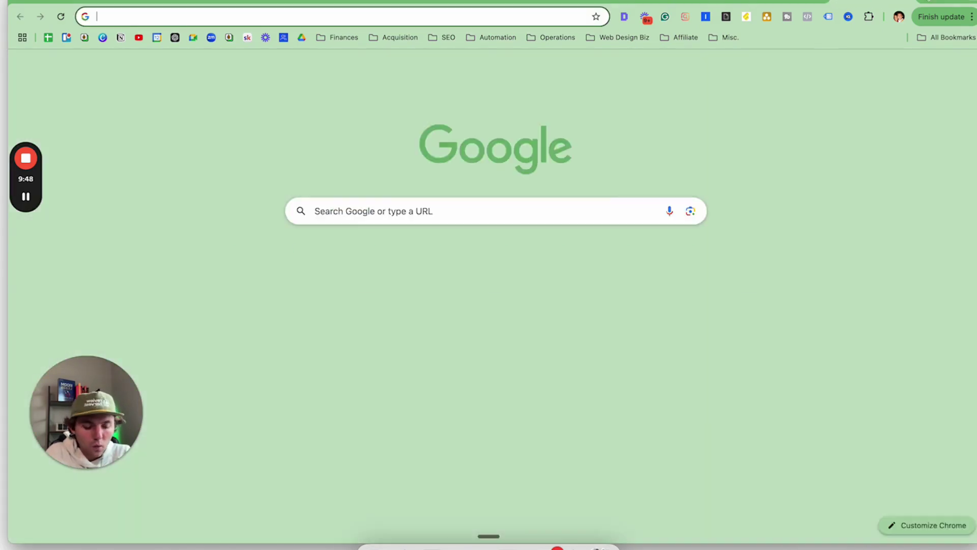
text(reviewharvest.com)
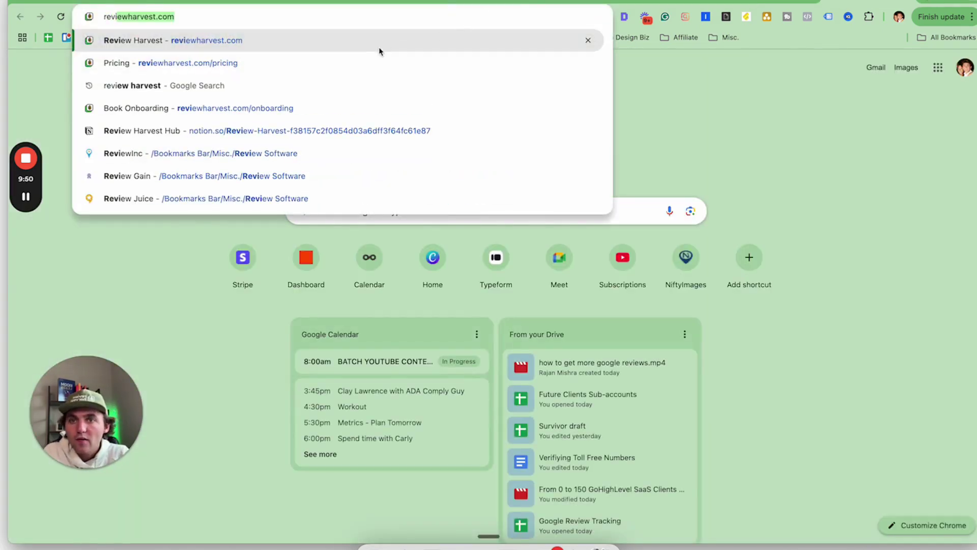
key(Return)
scroll(490, 286, down, 10)
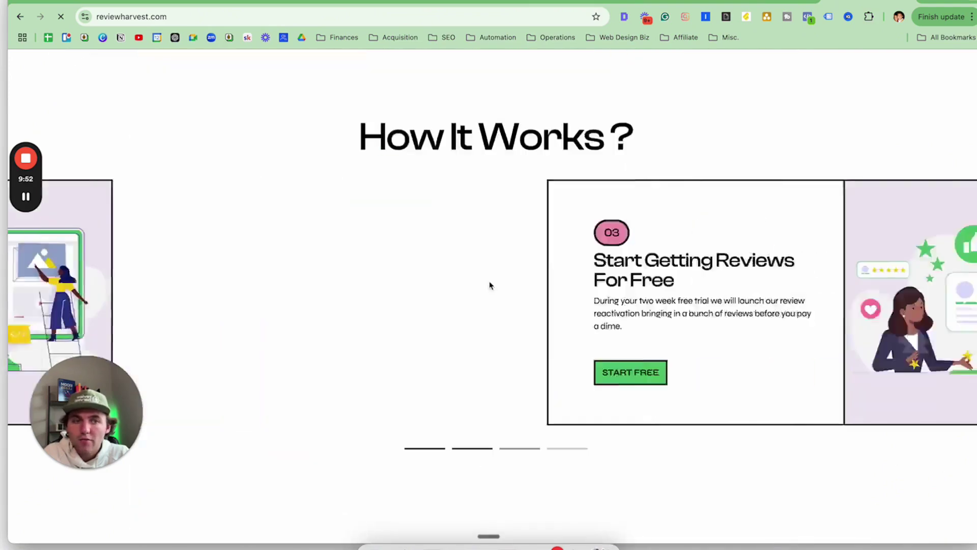
scroll(490, 285, down, 15)
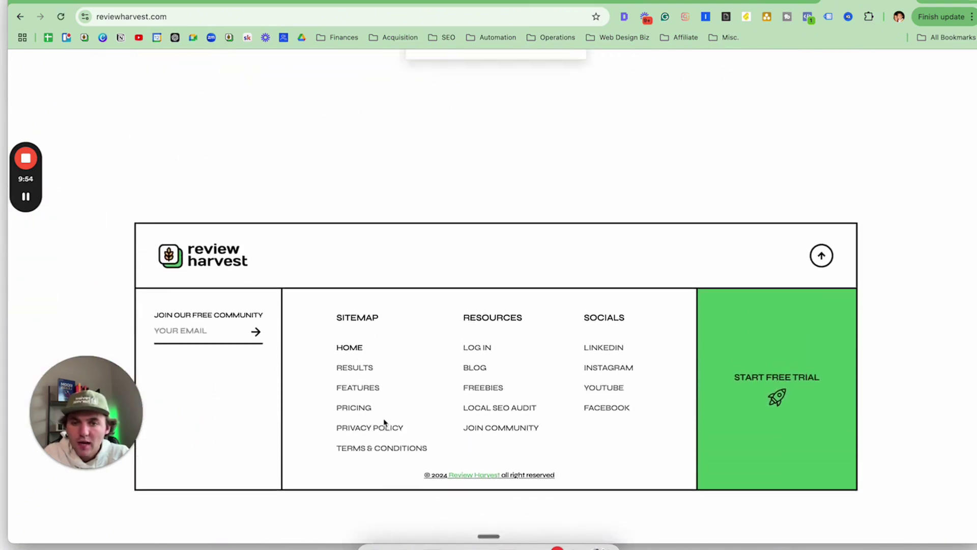
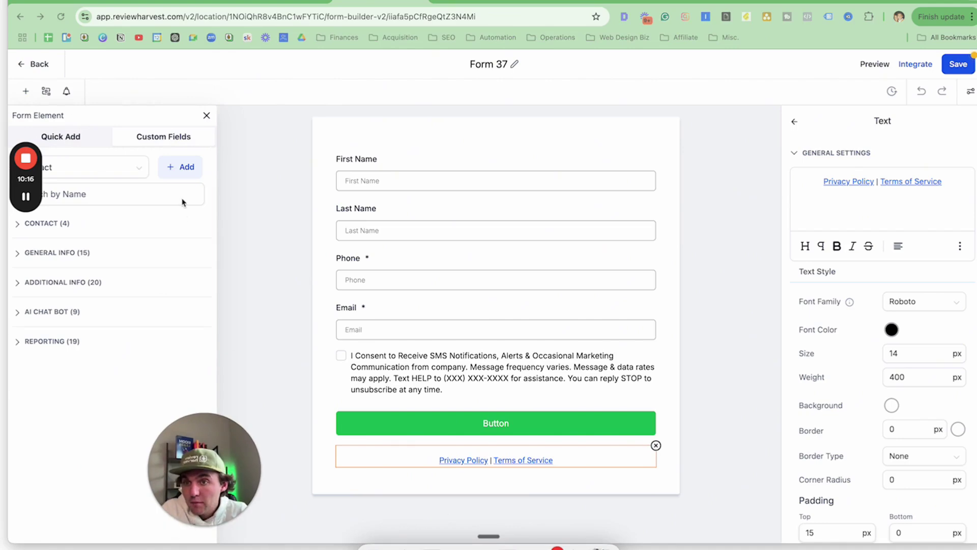
Step: Start a new custom field of the Checkbox type for the form
click(184, 169)
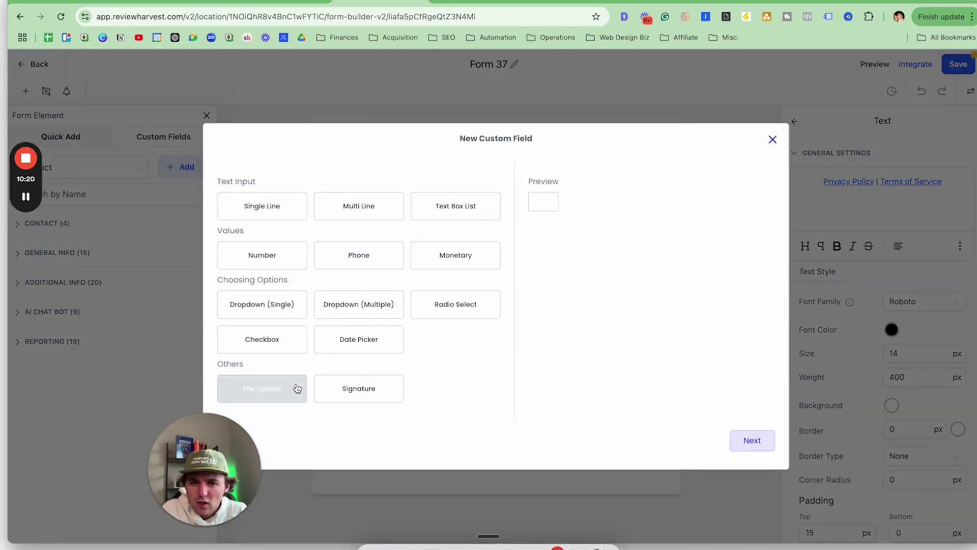
click(772, 139)
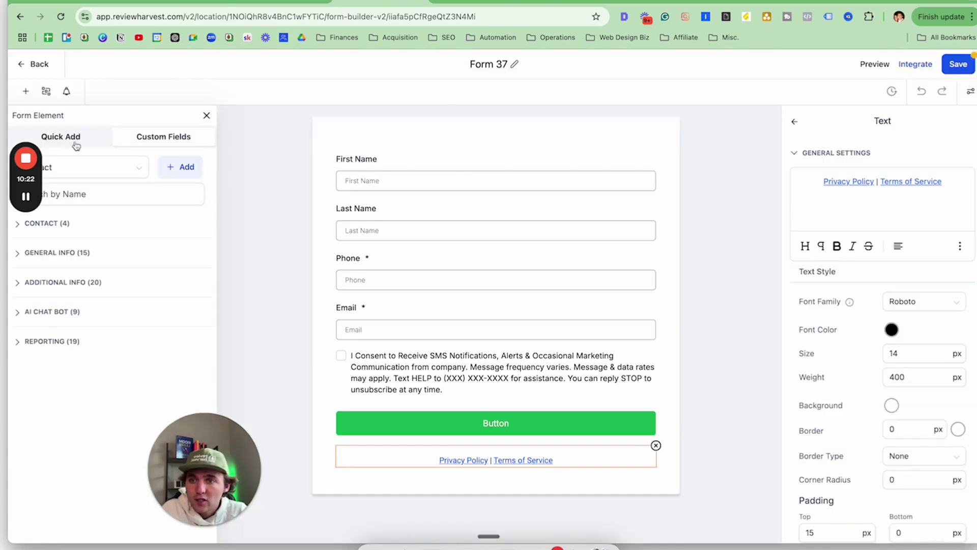
click(183, 167)
click(273, 340)
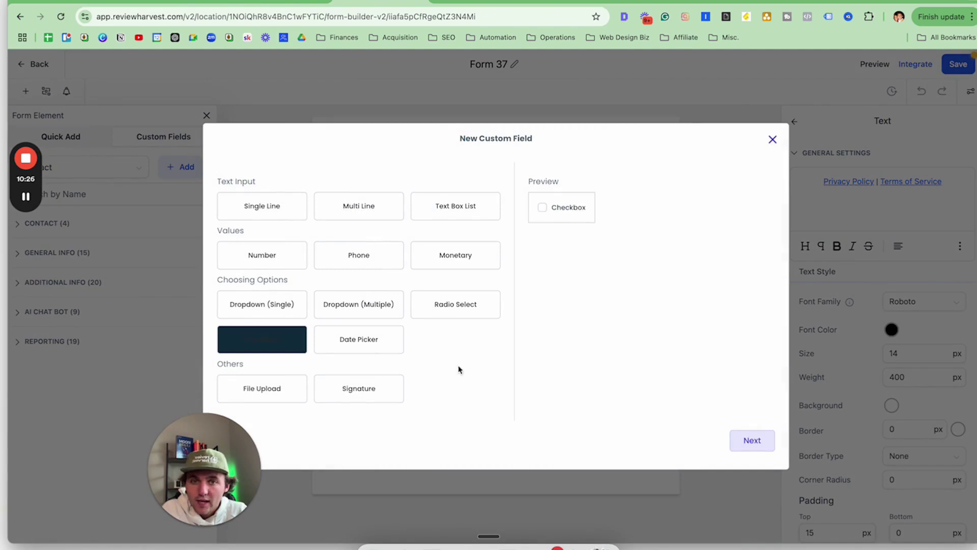
click(752, 440)
Step: Name the field "I want to receive news, feature updates, discounts, and offers from Business Name" and assign it to the Additional Info group
click(304, 243)
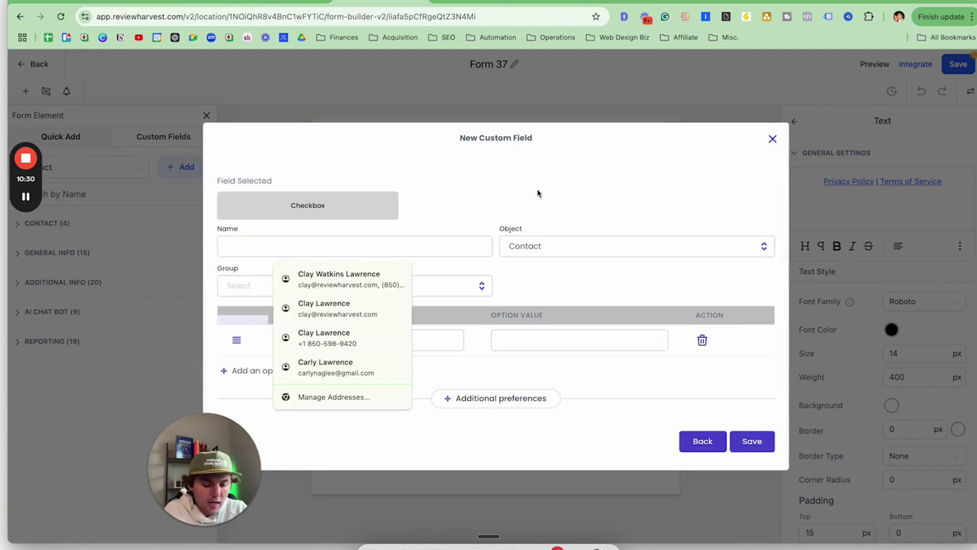
text(Would)
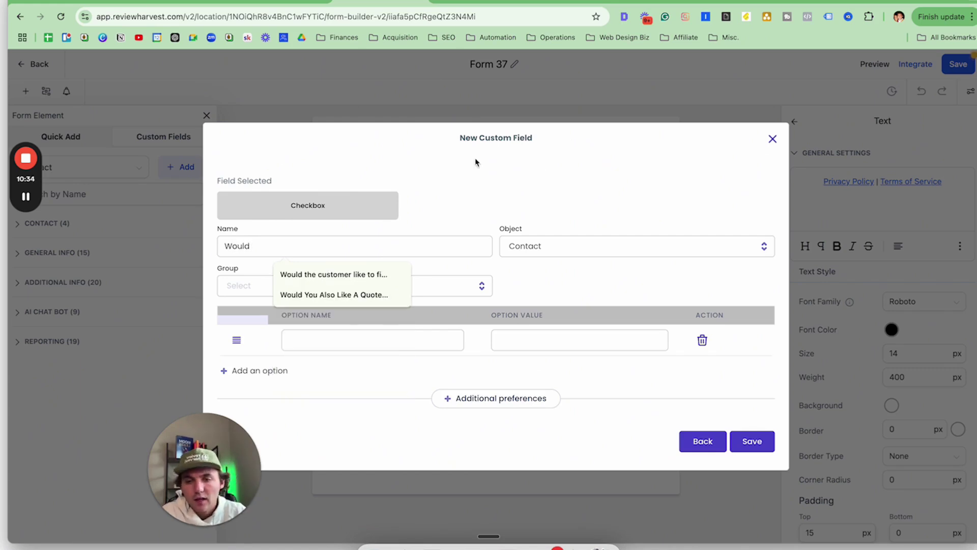
key(ctrl+a)
key(ctrl+v)
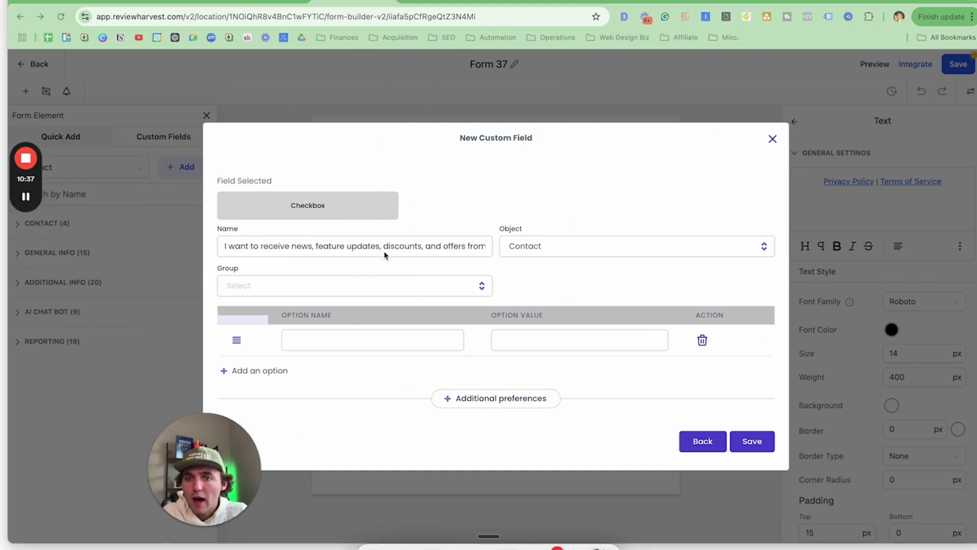
scroll(384, 251, right, 3)
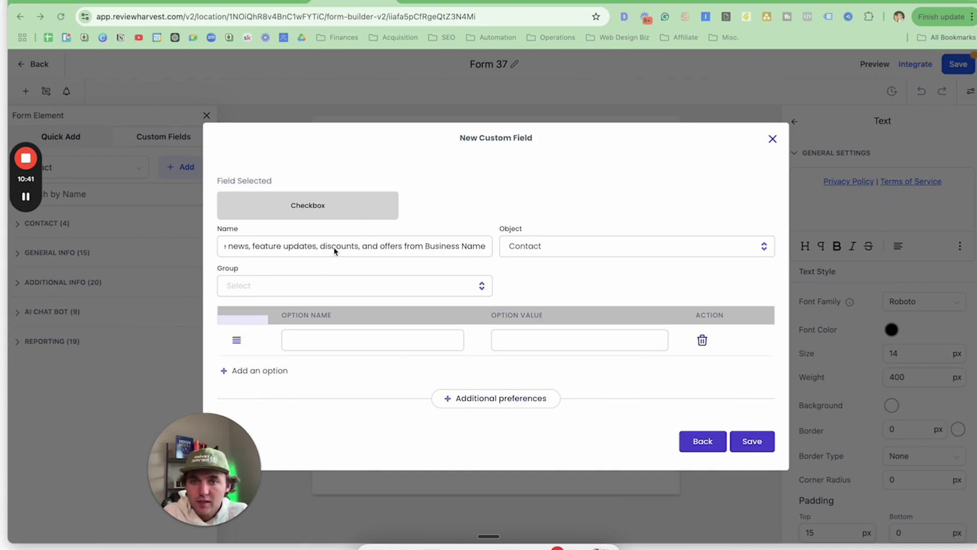
scroll(335, 250, left, 3)
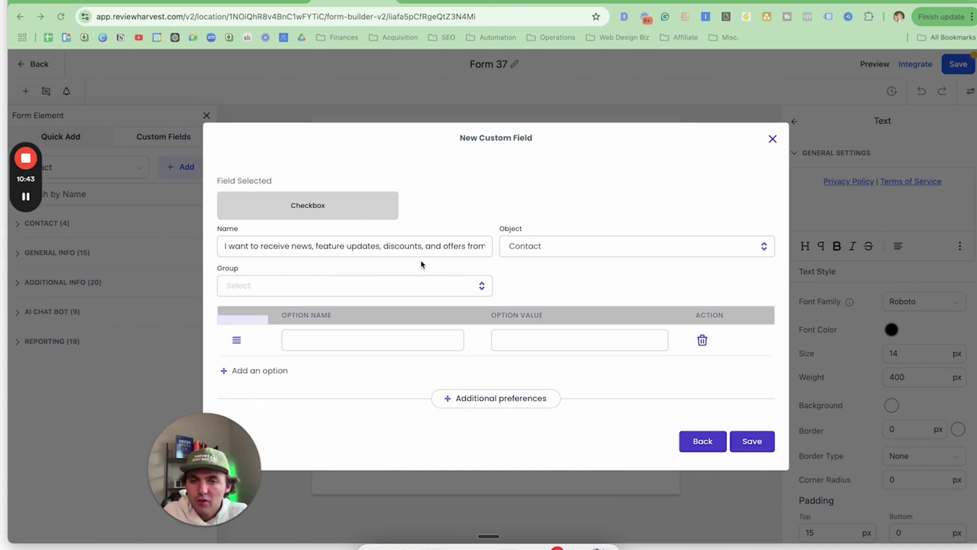
click(386, 286)
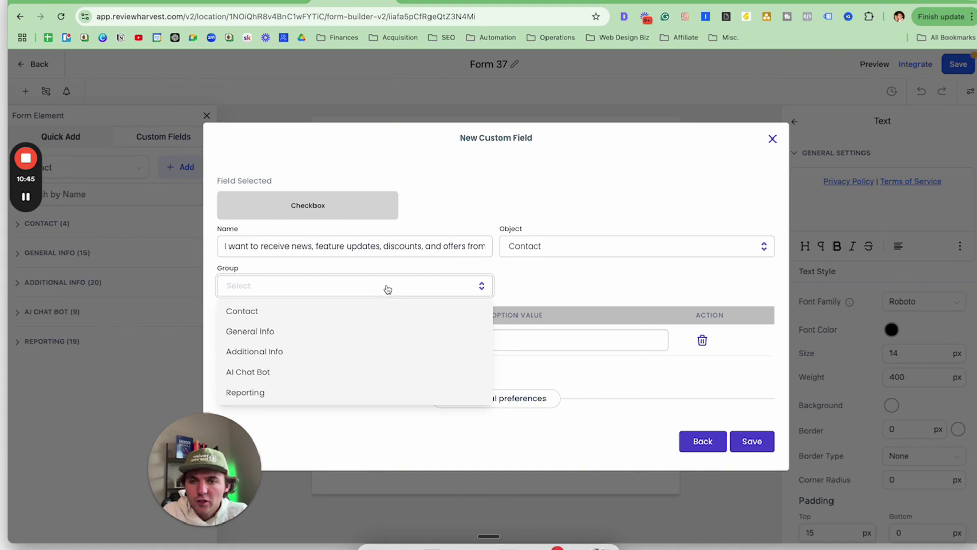
click(362, 351)
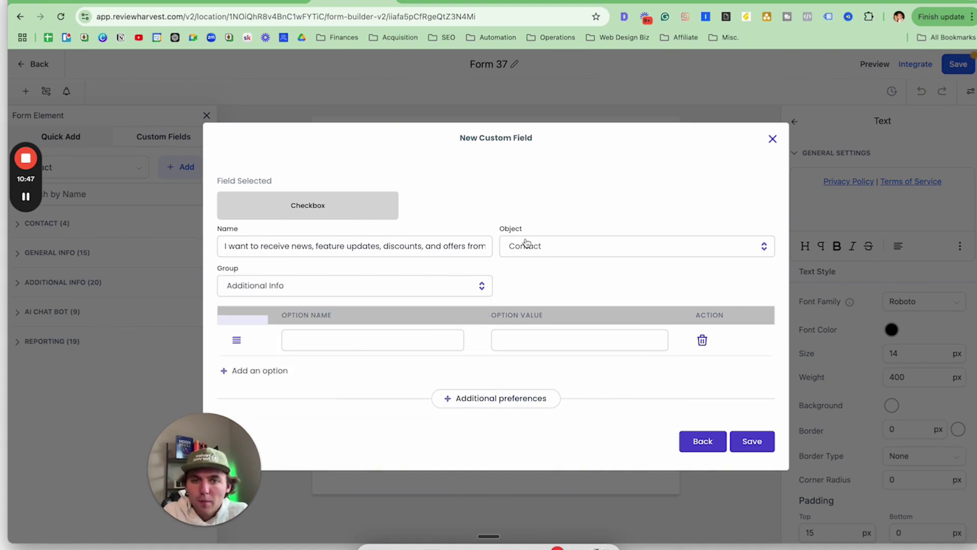
Step: Copy the field's name into its single option as the option name, and save the checkbox custom field
click(360, 340)
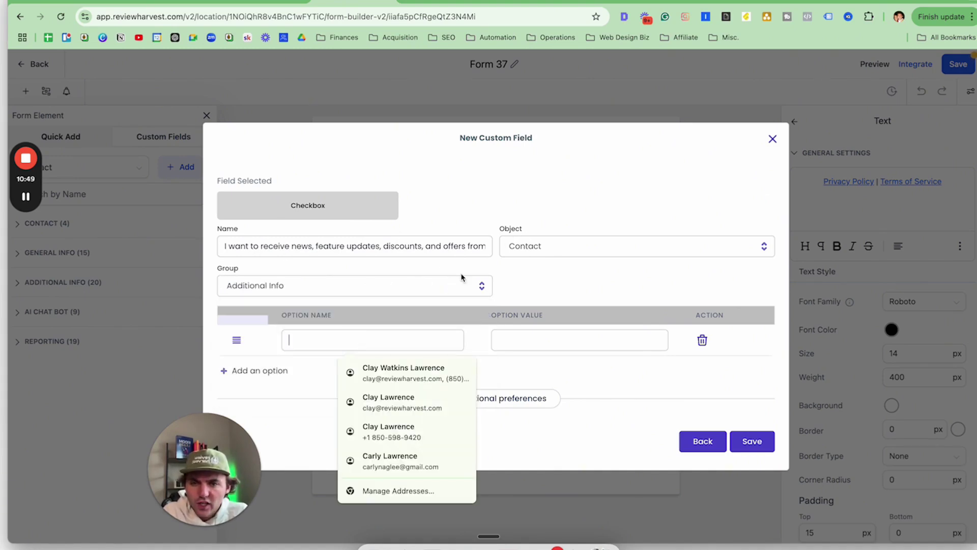
click(562, 280)
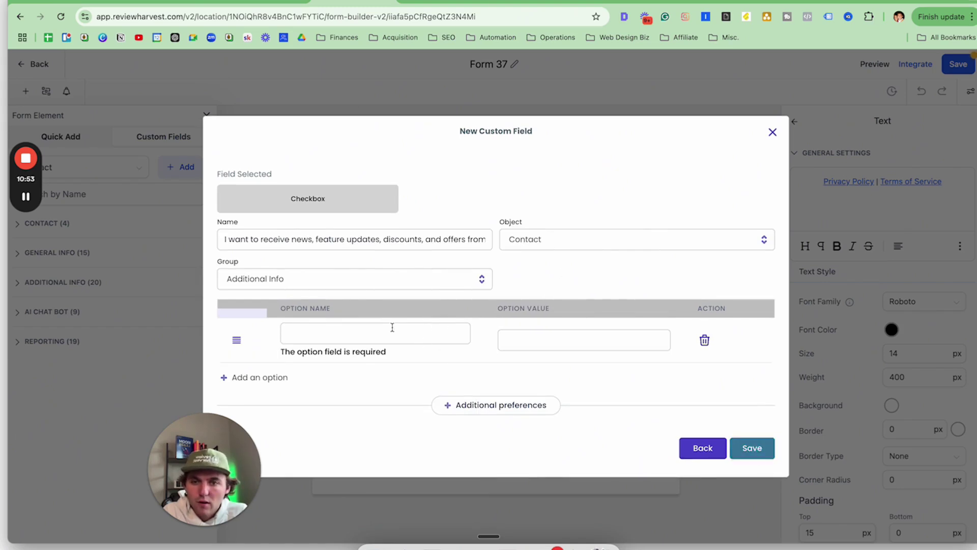
triple_click(356, 237)
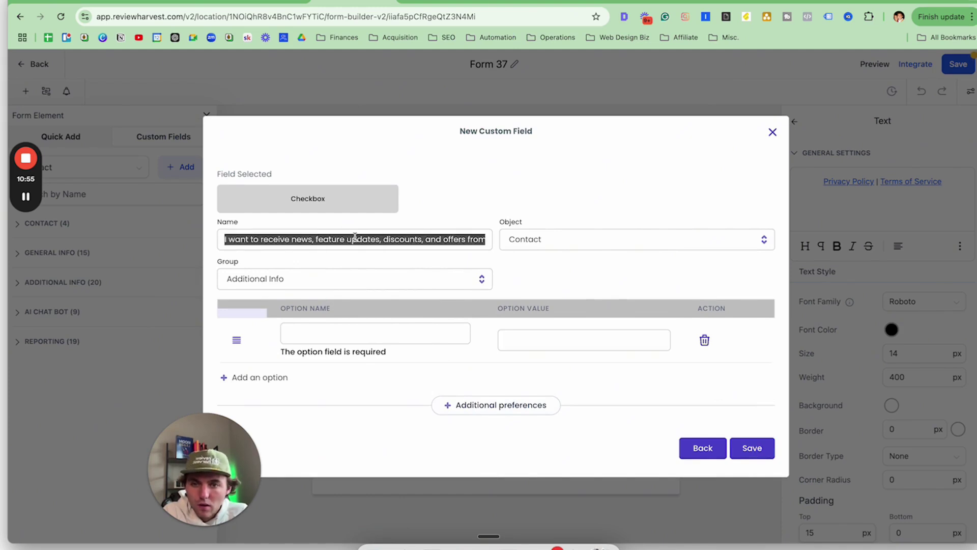
click(351, 333)
text(I want to receive news, feature updates, discounts, and offers from Business Name)
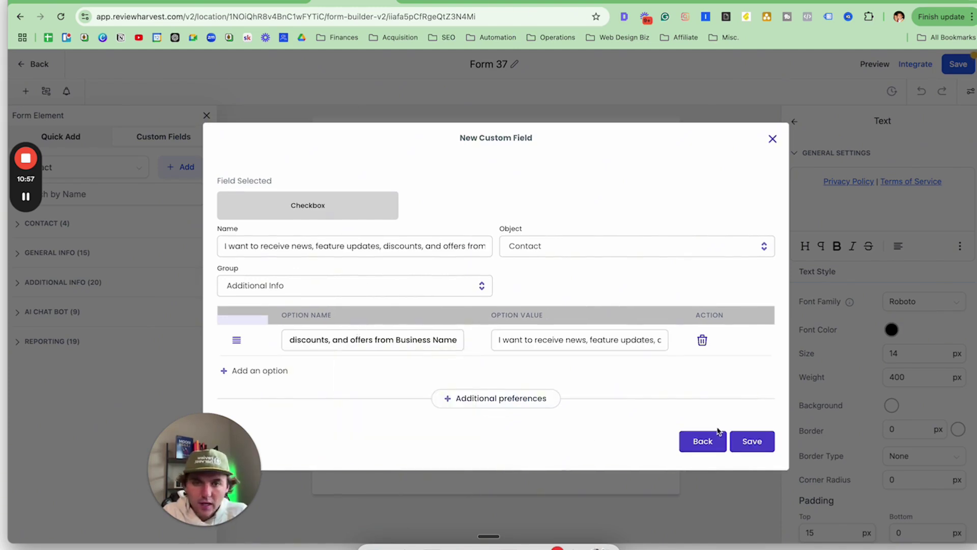
click(766, 451)
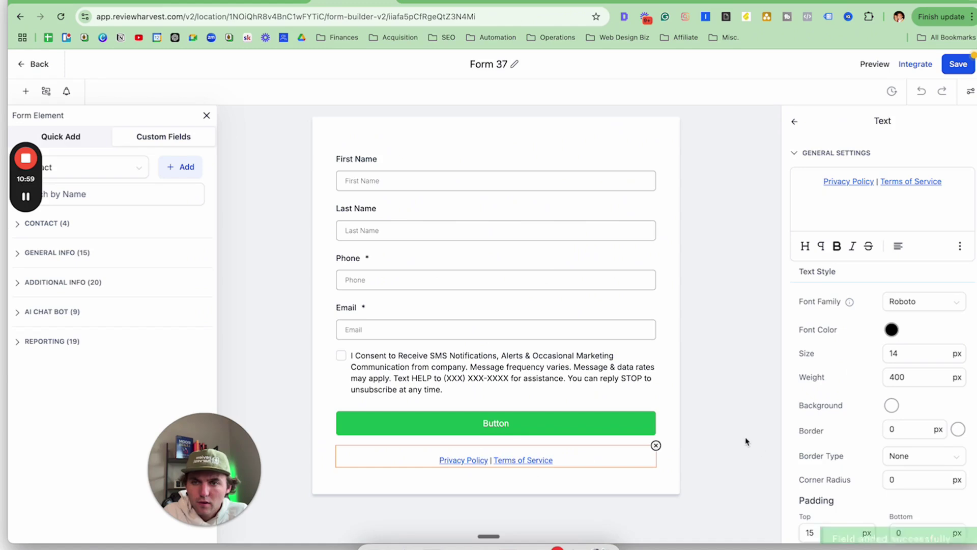
Step: Find the new marketing checkbox among the custom fields and place it between the SMS consent checkbox and the submit button
click(84, 195)
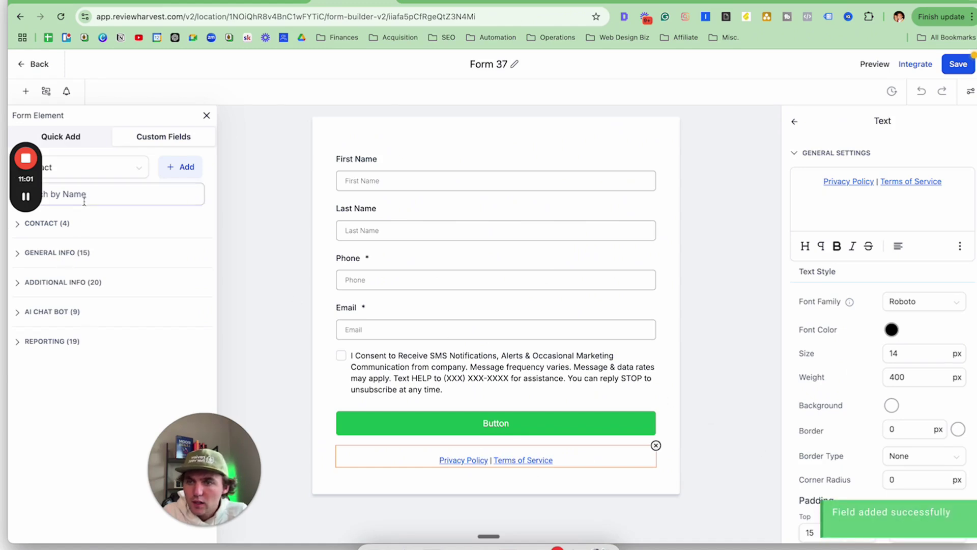
text(cap)
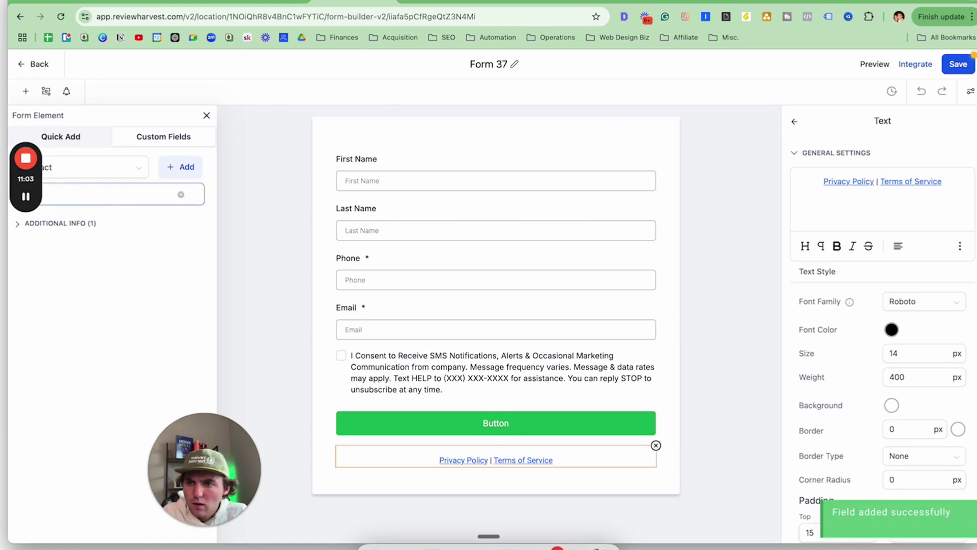
click(87, 224)
drag(87, 255, 471, 412)
click(416, 434)
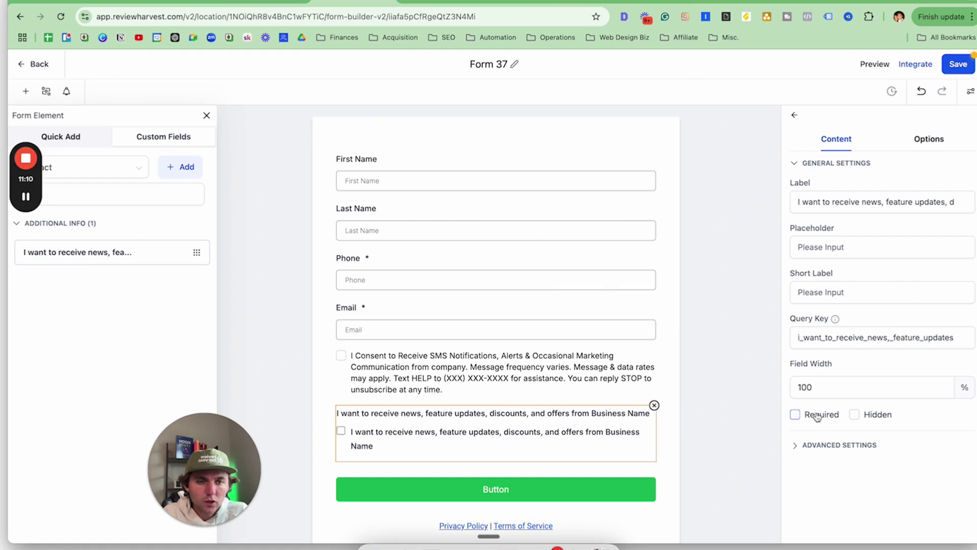
Step: Clear the marketing checkbox's label so that only its option text remains
click(870, 292)
click(848, 202)
key(super+a)
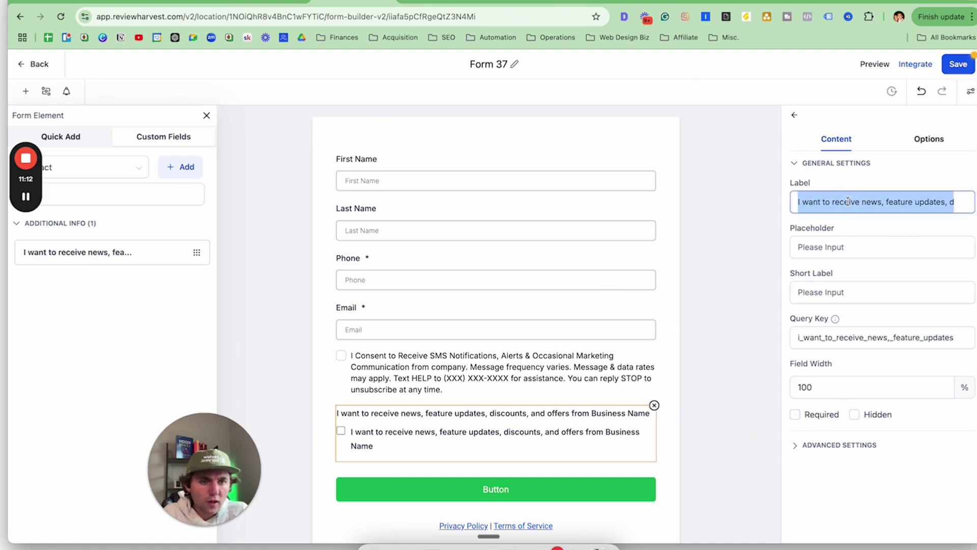
key(BackSpace)
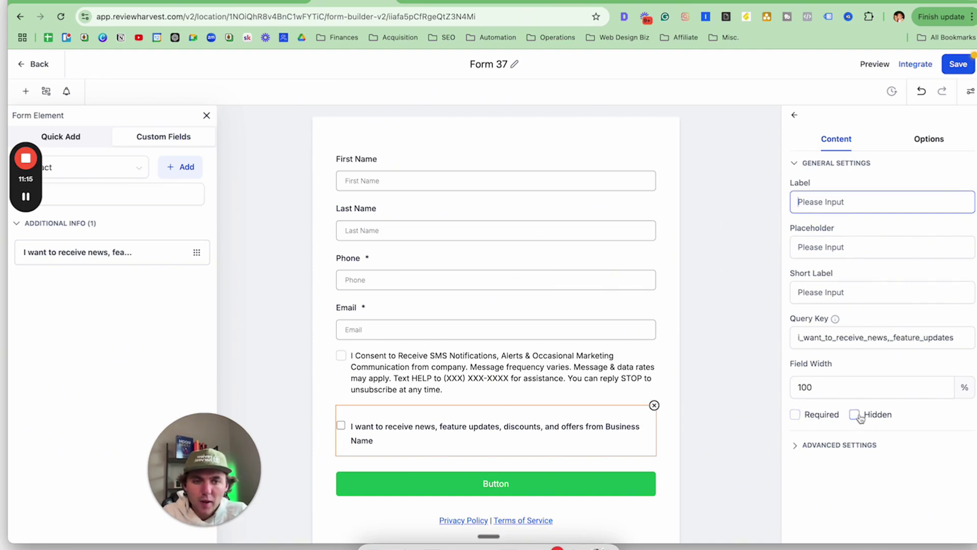
Step: Compare the Required settings and wording of the SMS consent checkbox and the marketing checkbox
click(347, 366)
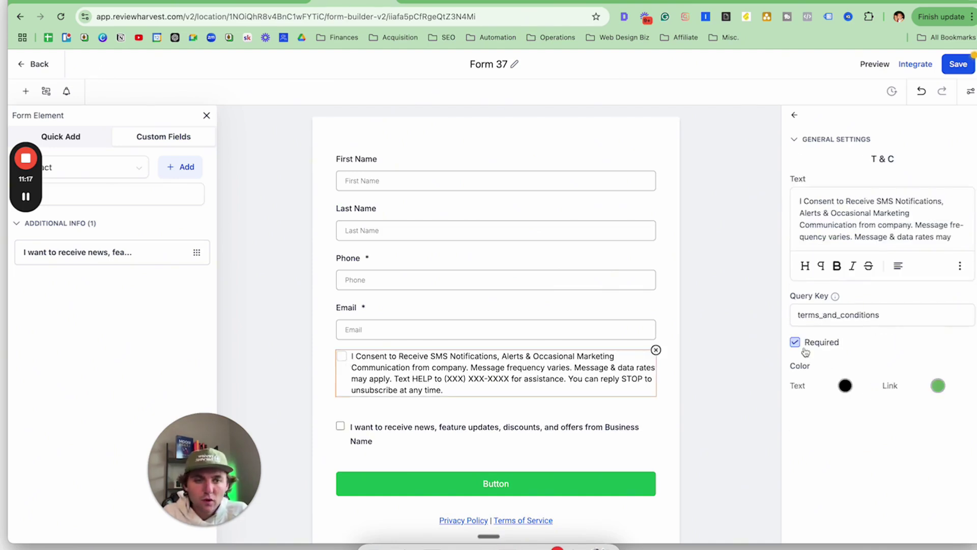
click(407, 429)
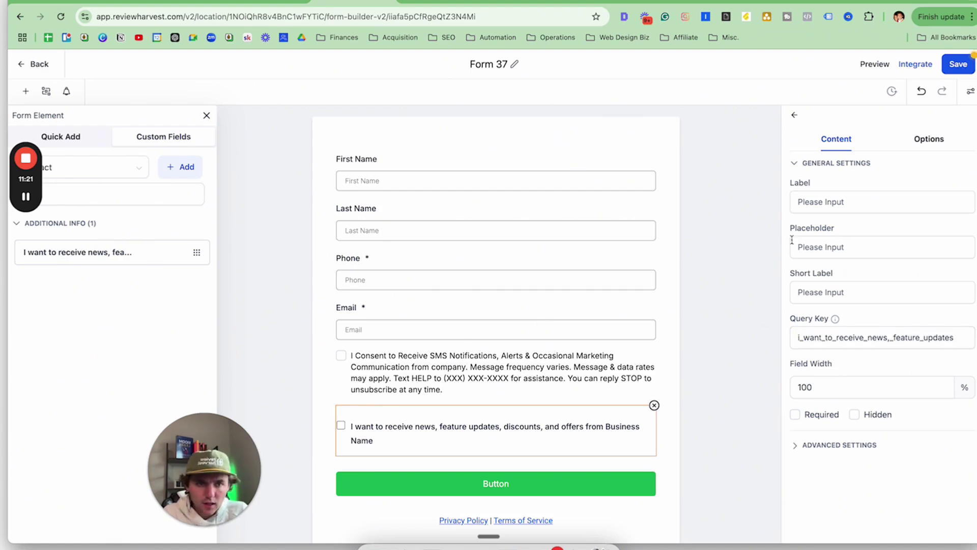
scroll(504, 390, down, 1)
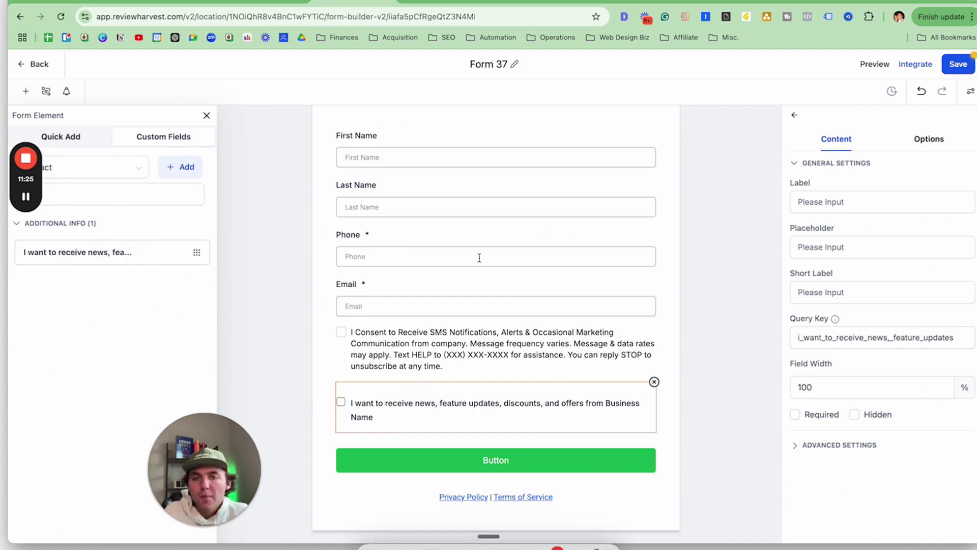
scroll(424, 289, up, 1)
drag(353, 351, 532, 399)
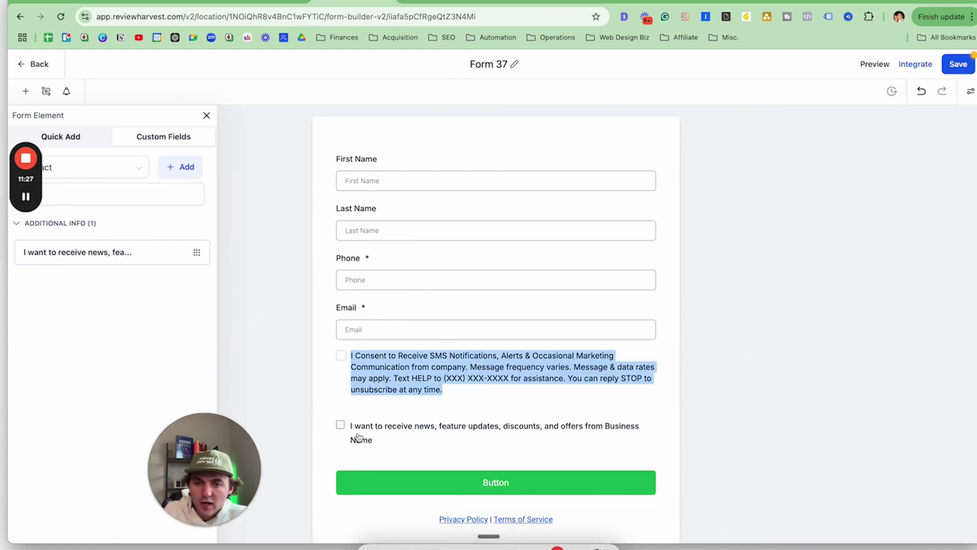
drag(356, 427, 374, 448)
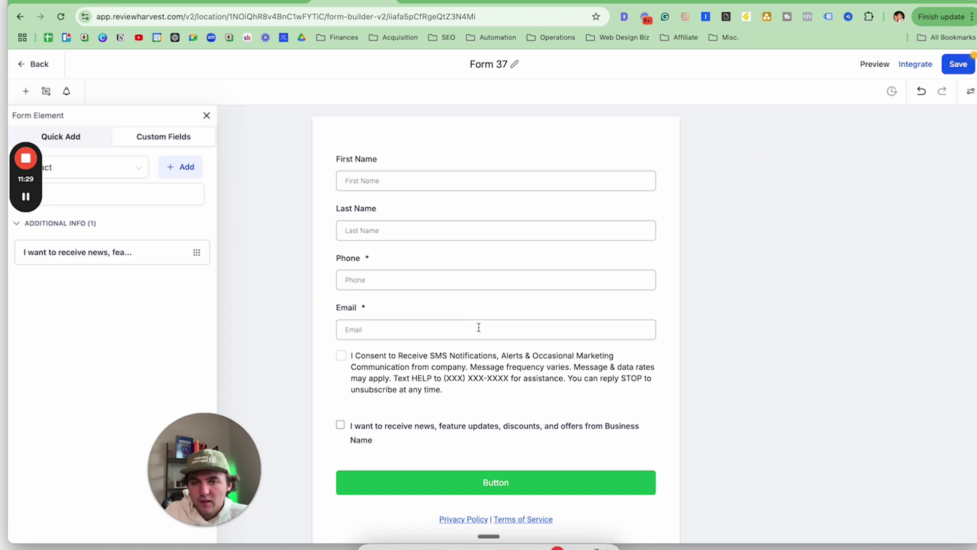
scroll(395, 127, down, 1)
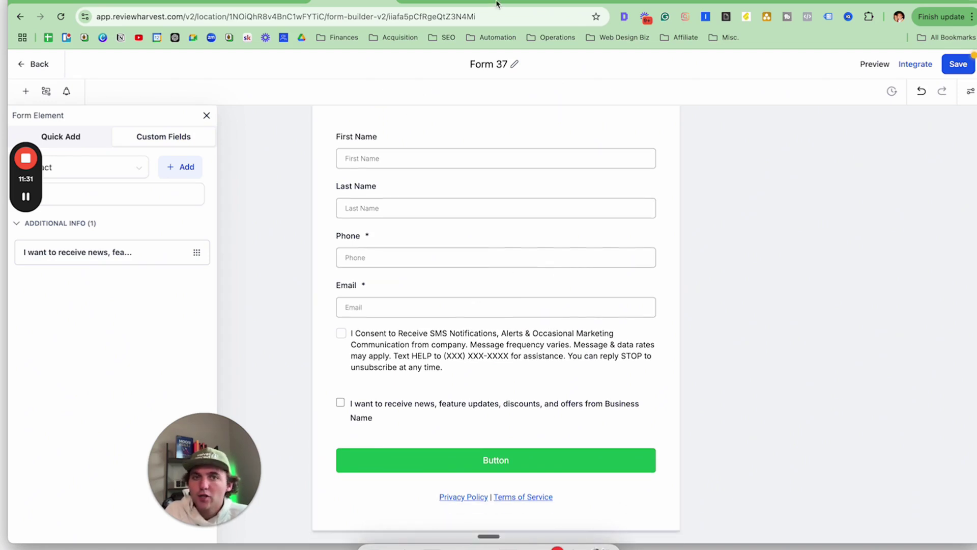
Step: View the hosted screenshot of the Google Review Call booking form in its browser tab, and save the new form in the form builder
click(695, 1)
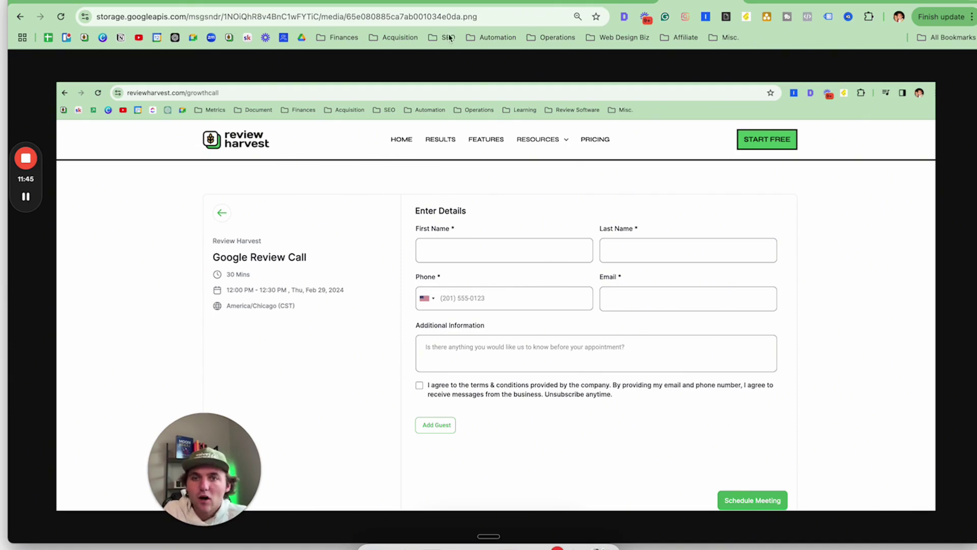
click(438, 2)
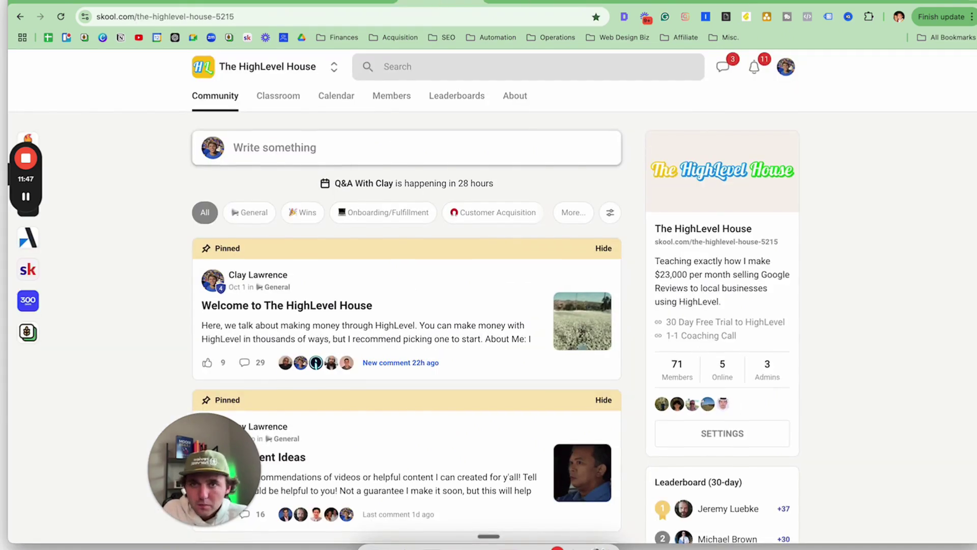
click(339, 2)
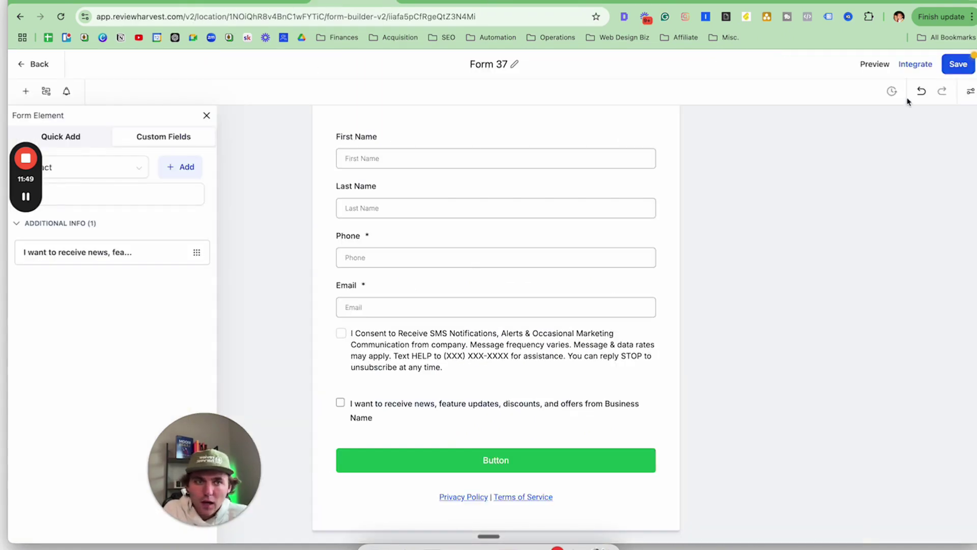
click(958, 65)
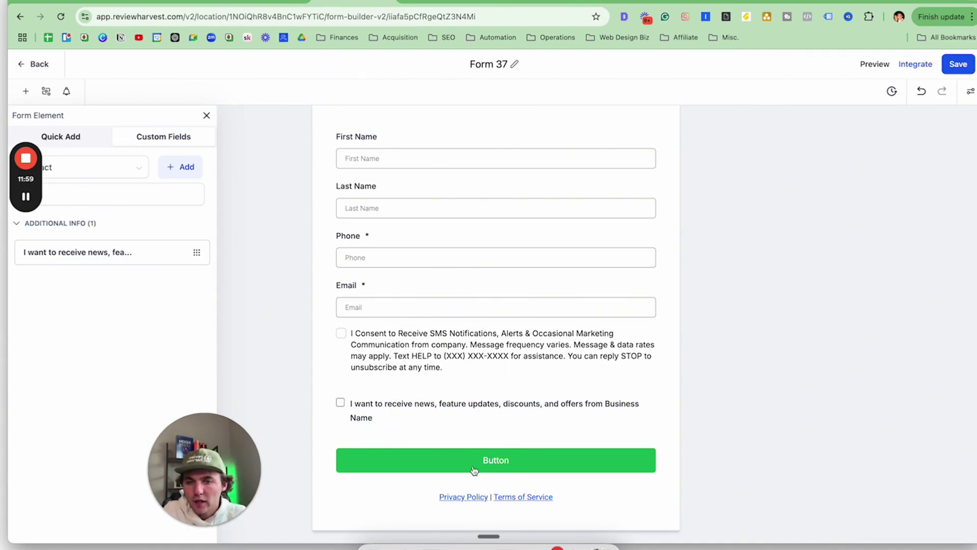
scroll(449, 274, up, 1)
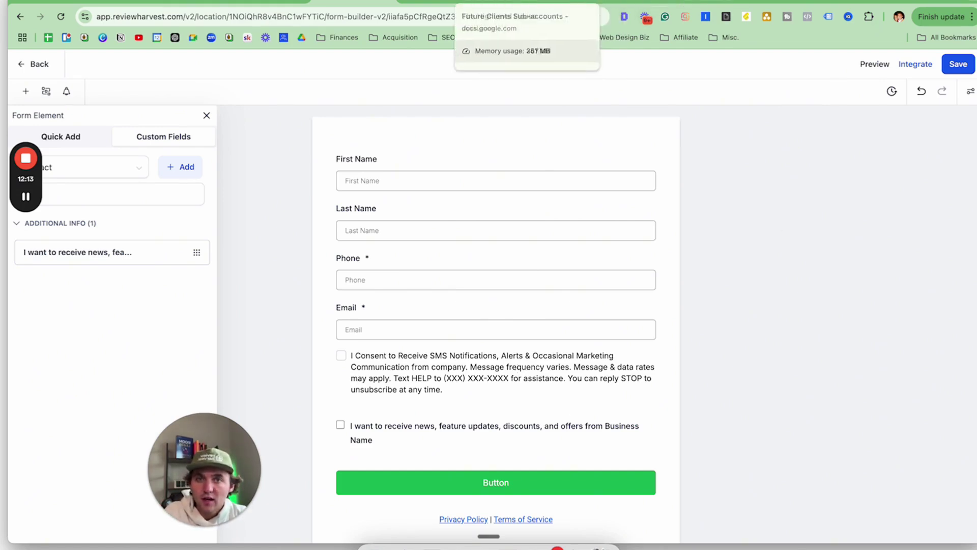
Step: Return to the Messaging Toll-Free Verification dialog and re-enter the storage.googleapis.com link to the hosted screenshot as the opt-in workflow image URL
click(407, 3)
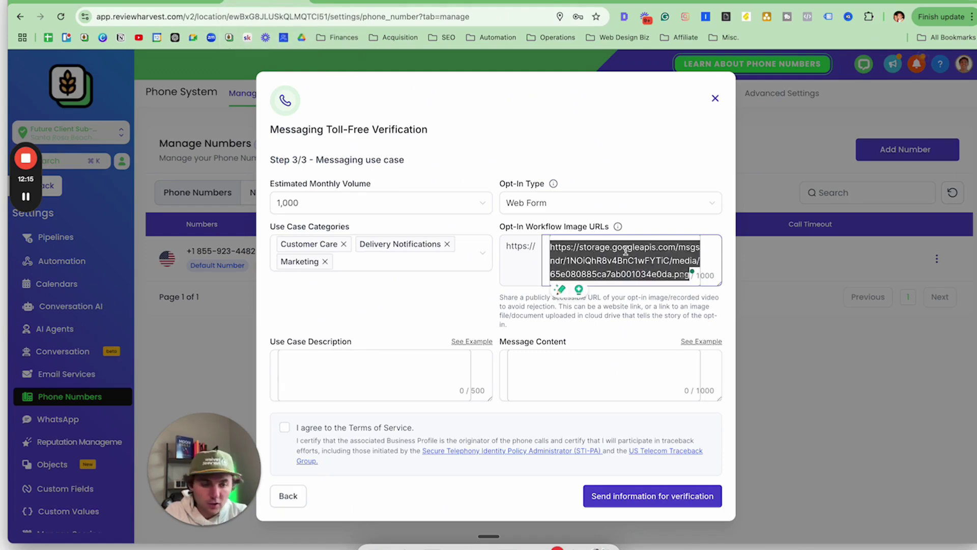
key(BackSpace)
text(p2)
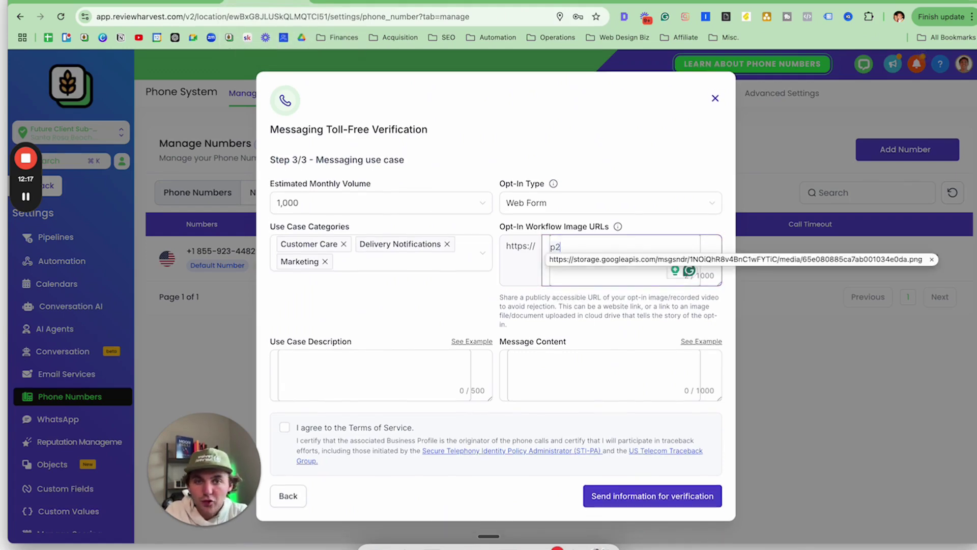
key(Down)
key(Return)
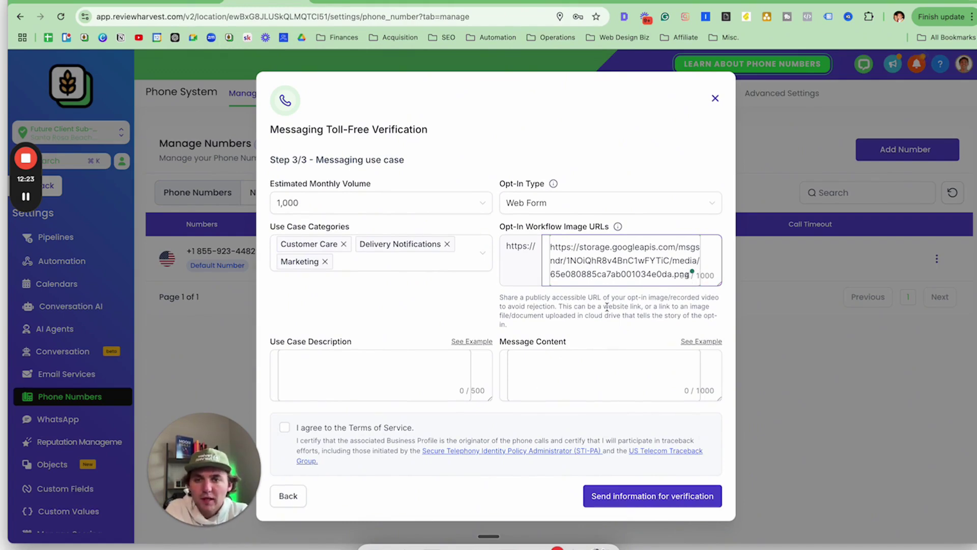
Step: Enlarge the Use Case Description and Message Content boxes, and copy the three provided use case examples into the description
drag(490, 398, 480, 450)
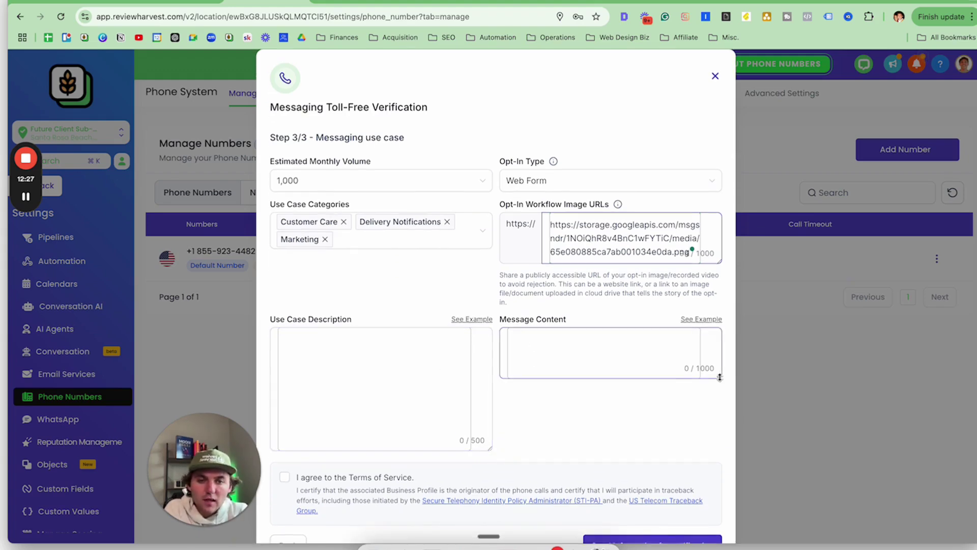
drag(719, 377, 719, 456)
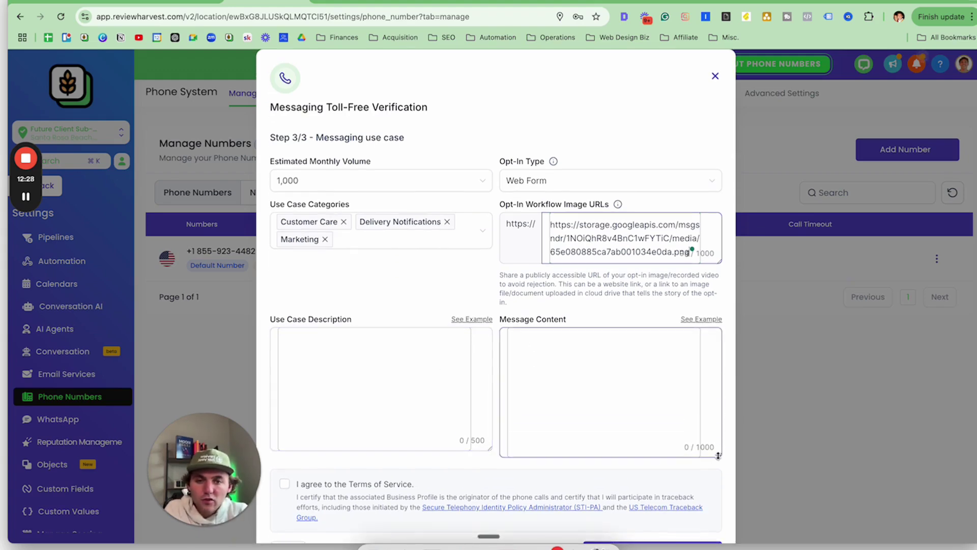
click(473, 323)
drag(300, 294, 247, 233)
key(ctrl+c)
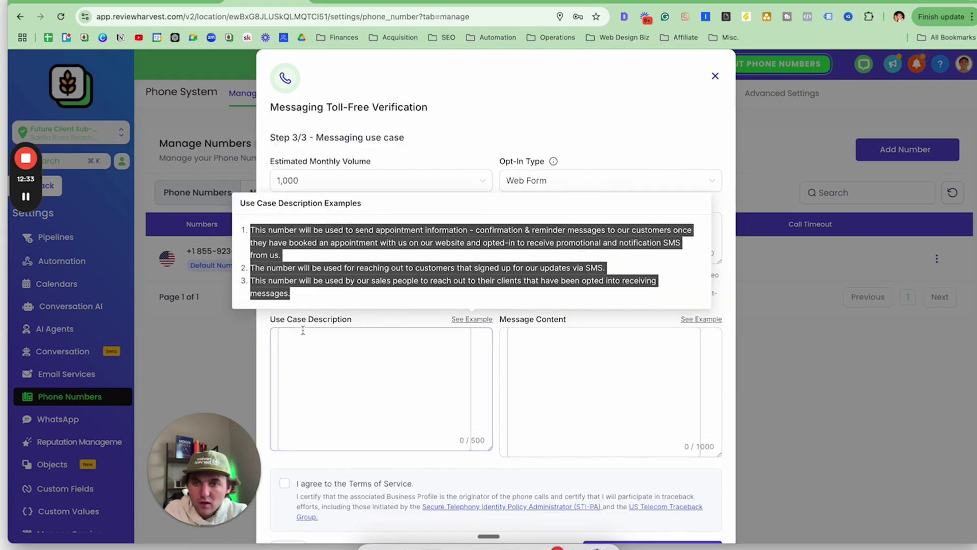
click(299, 333)
key(ctrl+v)
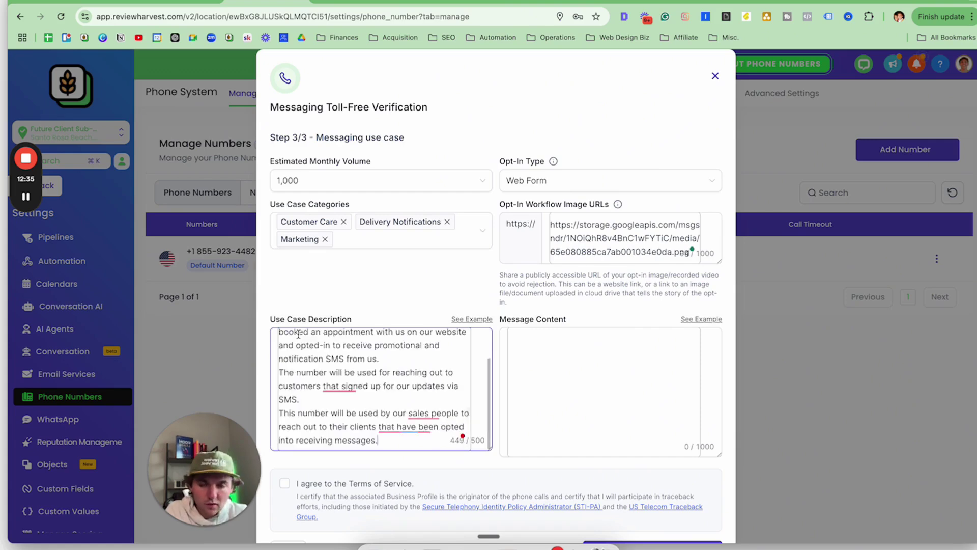
Step: Clear the Use Case Description and refill it with the three example sentences using the saved text snippet p3
key(ctrl+a)
key(BackSpace)
text(p)
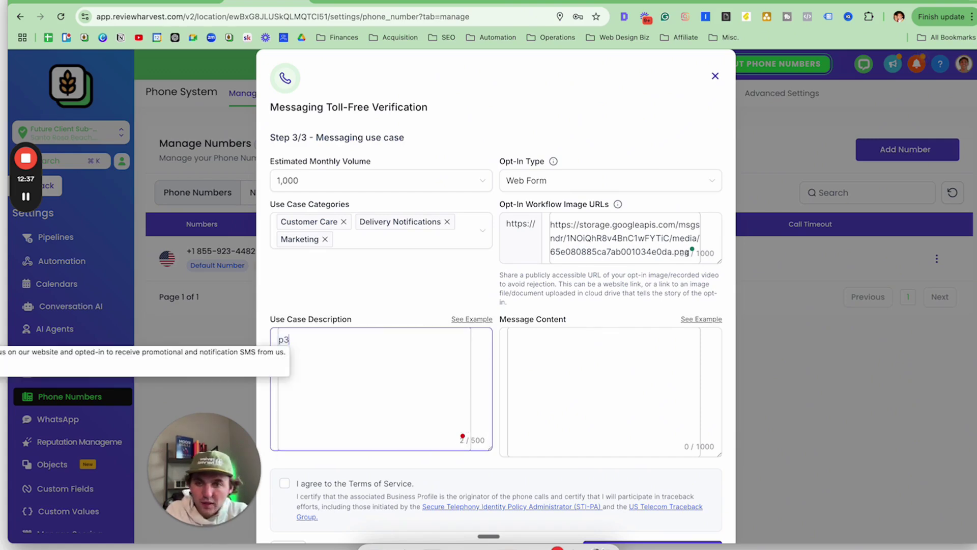
key(Return)
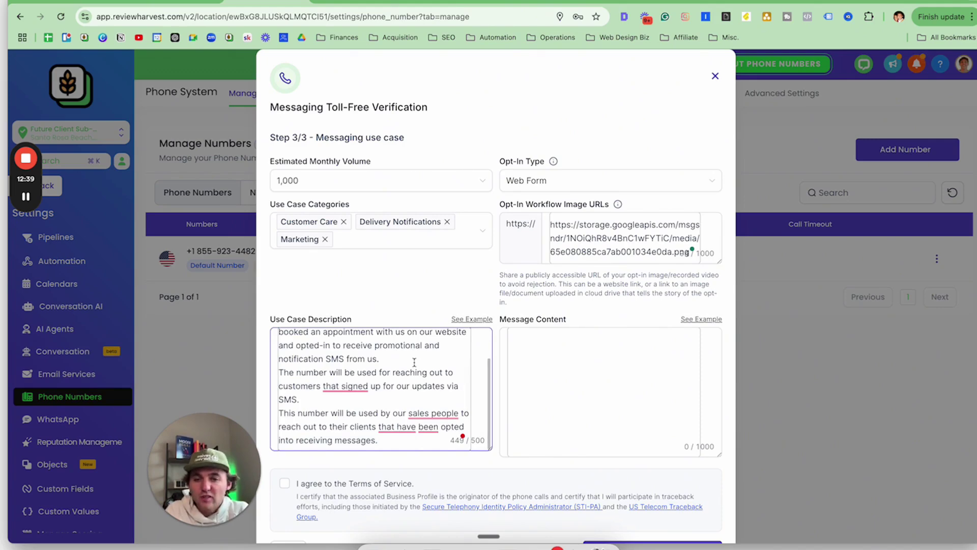
scroll(418, 362, up, 2)
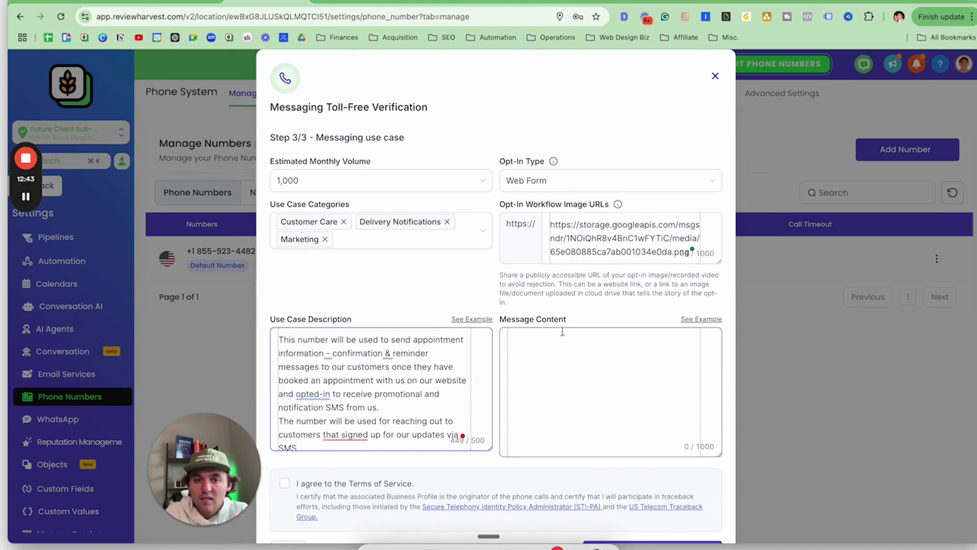
click(693, 318)
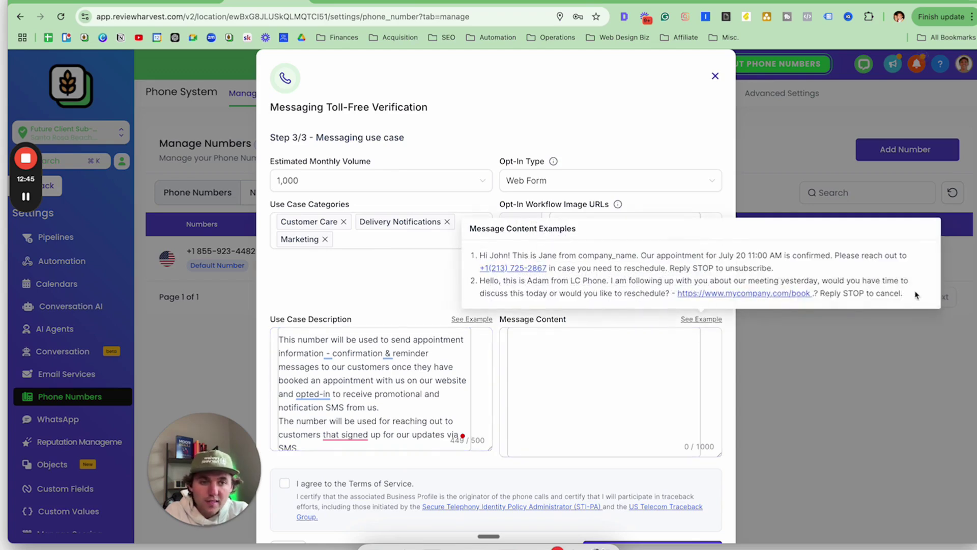
drag(916, 295, 477, 253)
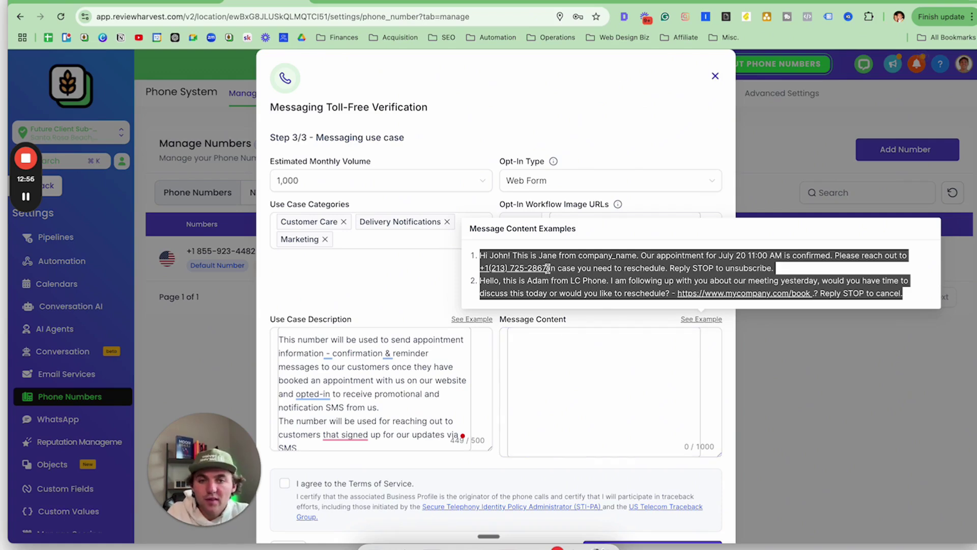
drag(548, 268, 474, 270)
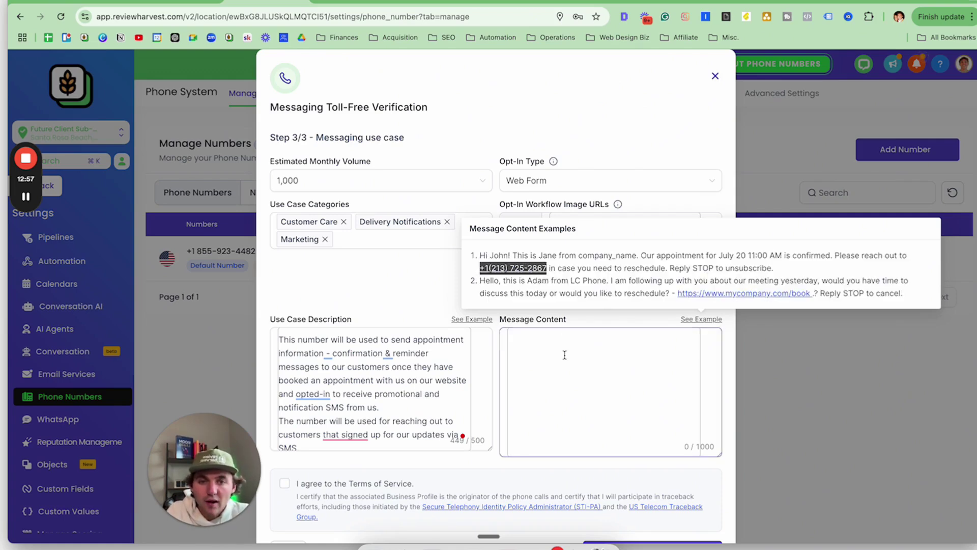
drag(569, 279, 607, 280)
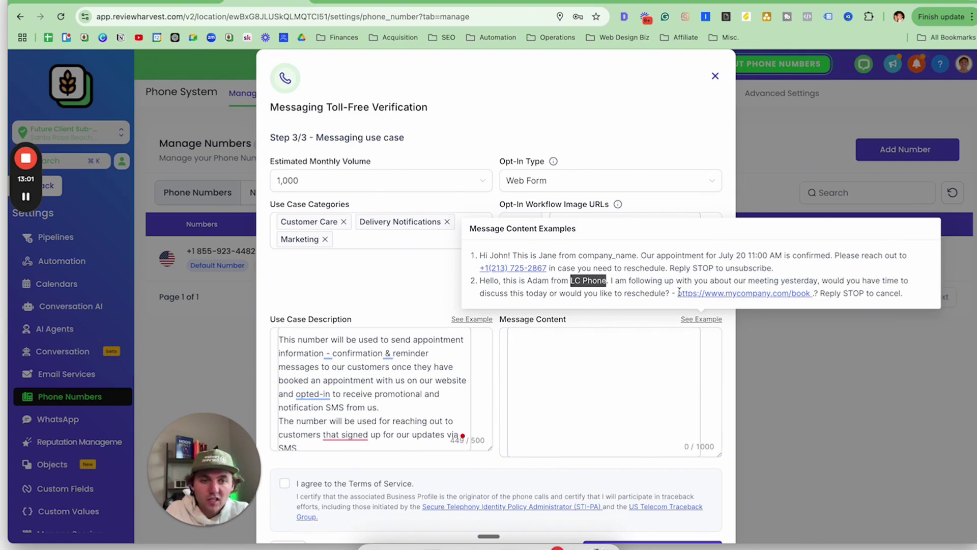
click(534, 337)
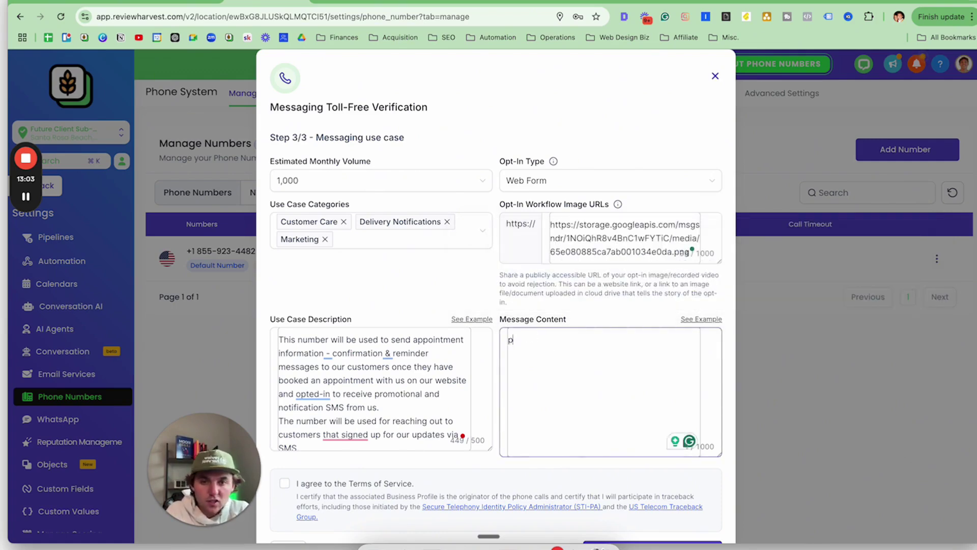
key(super+v)
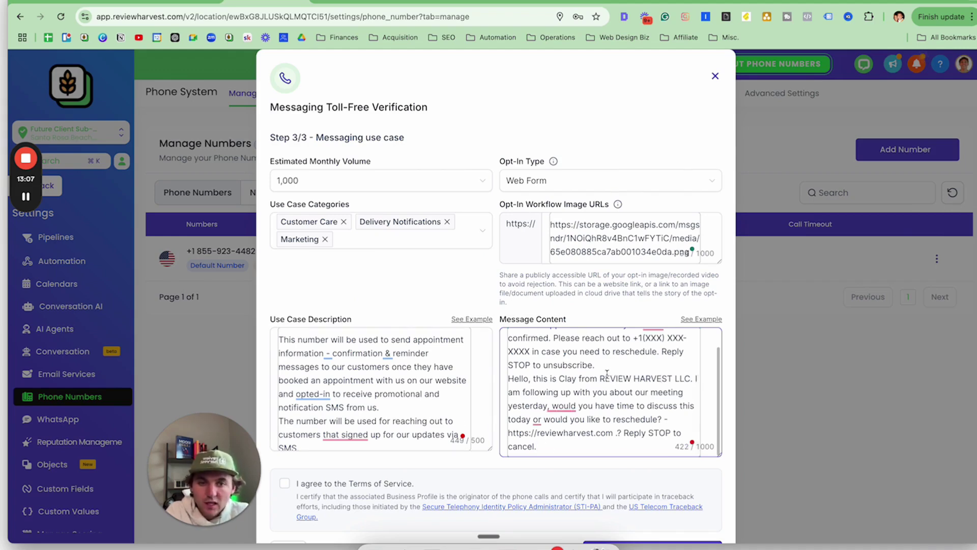
Step: Check the company name and the +1(XXX) XXX-XXXX phone placeholder in the sample messages
drag(600, 378, 631, 382)
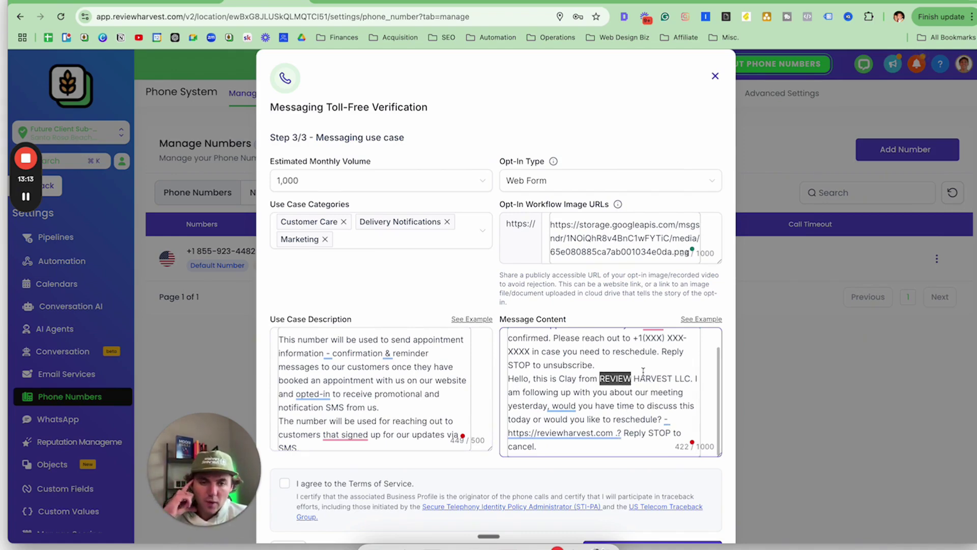
scroll(644, 371, up, 2)
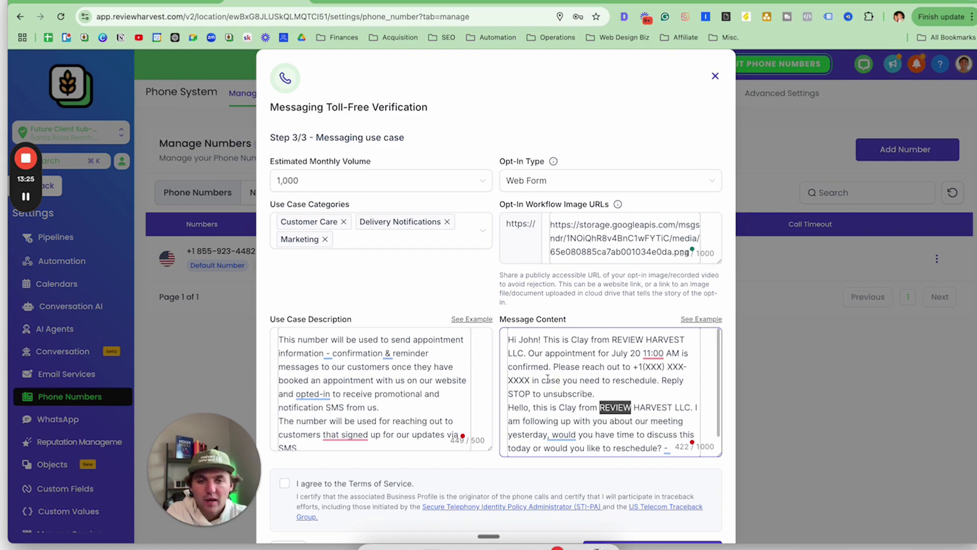
drag(530, 382, 634, 363)
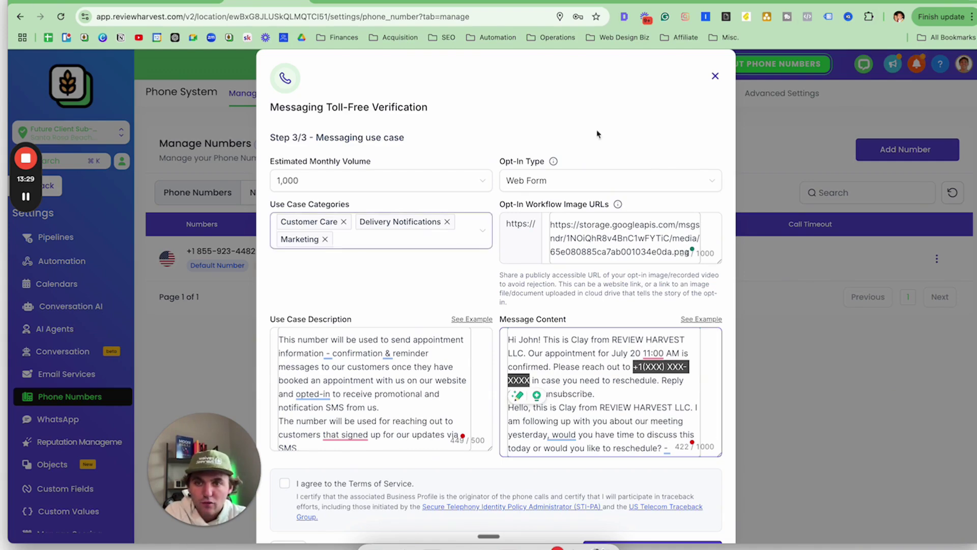
click(250, 245)
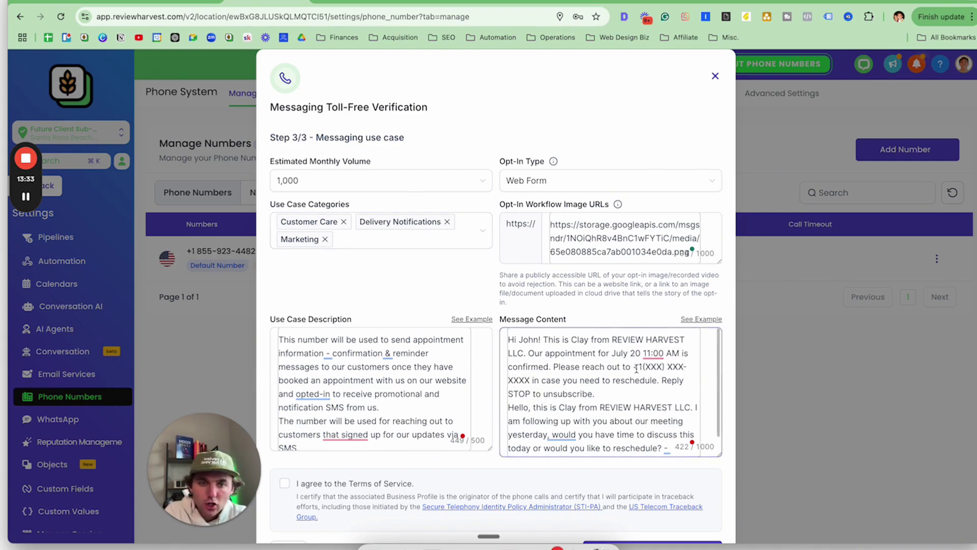
drag(636, 368, 546, 381)
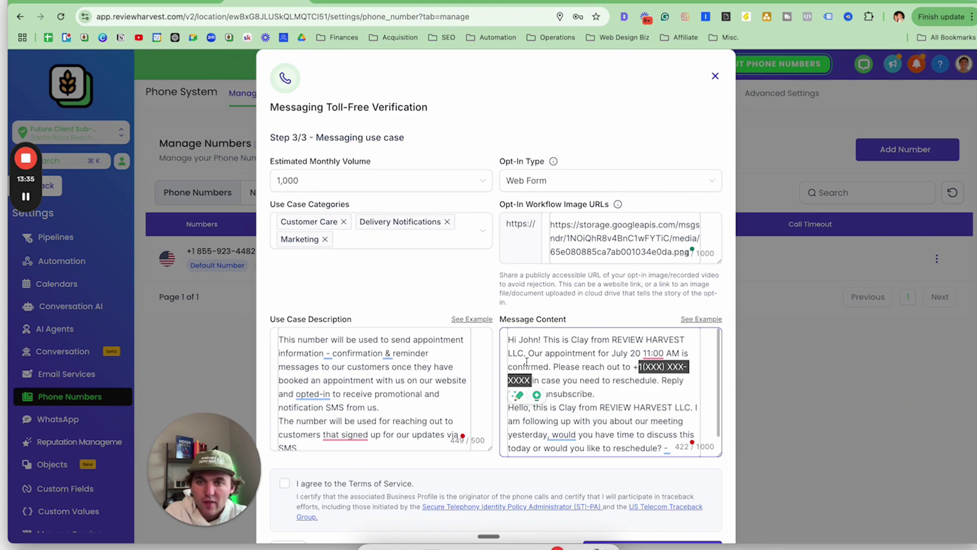
Step: Agree to the Terms of Service and send the toll-free messaging information for verification
scroll(511, 313, down, 1)
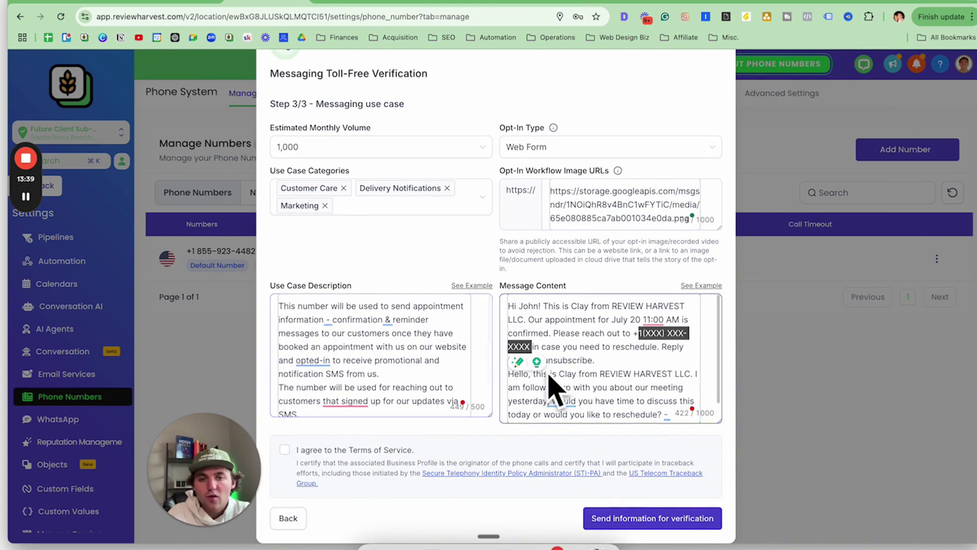
click(284, 450)
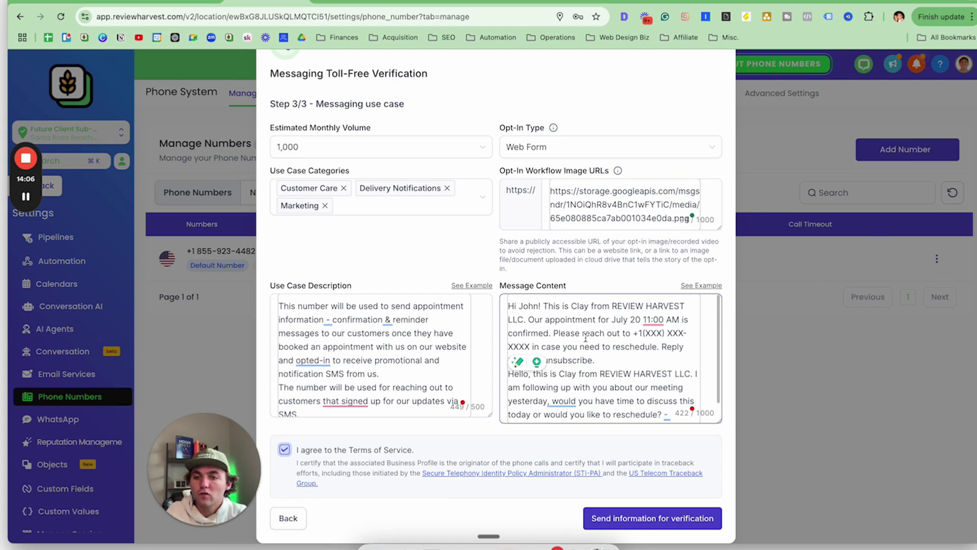
click(653, 517)
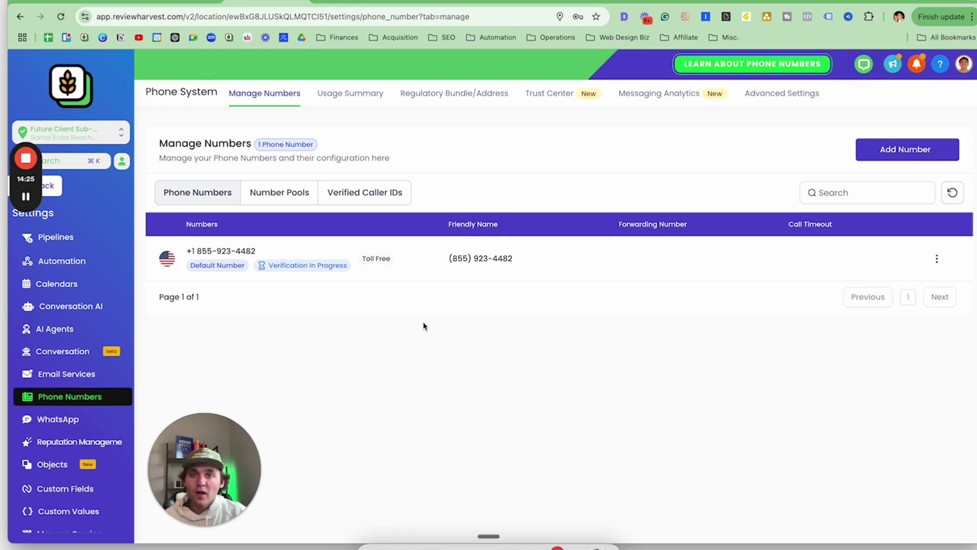
Step: Switch to the Notion guide on verifying HighLevel toll-free numbers and collapse its Step 2 section on purchasing a number
key(ctrl+Tab)
scroll(381, 208, up, 2)
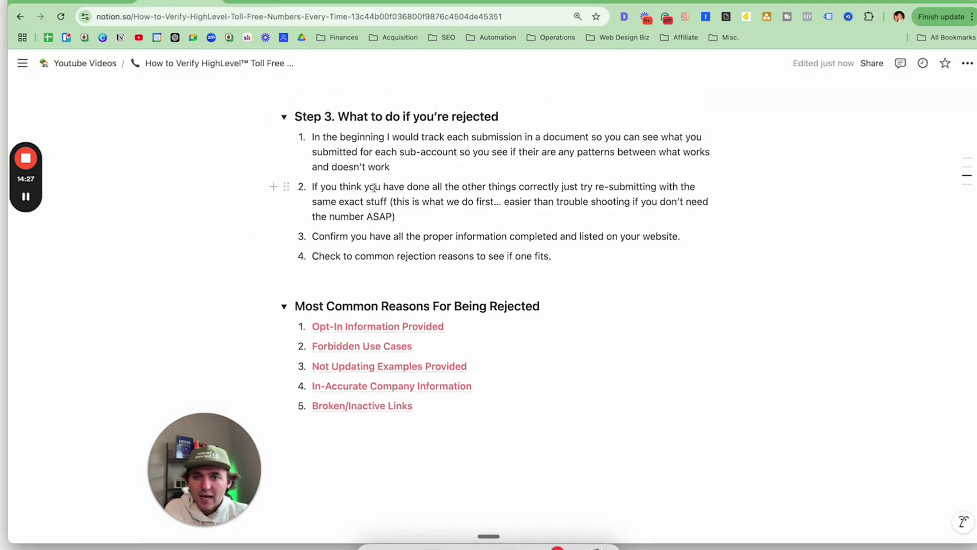
scroll(441, 210, up, 5)
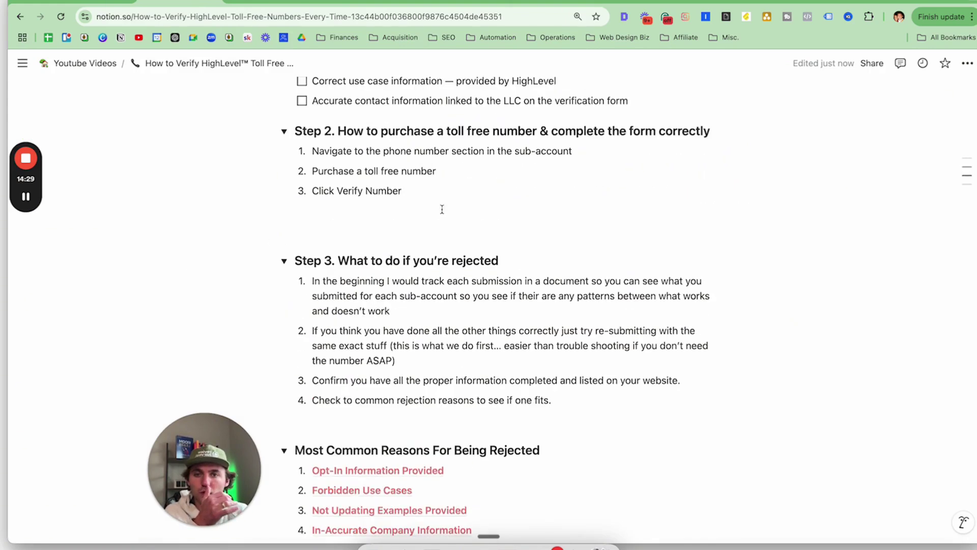
click(284, 178)
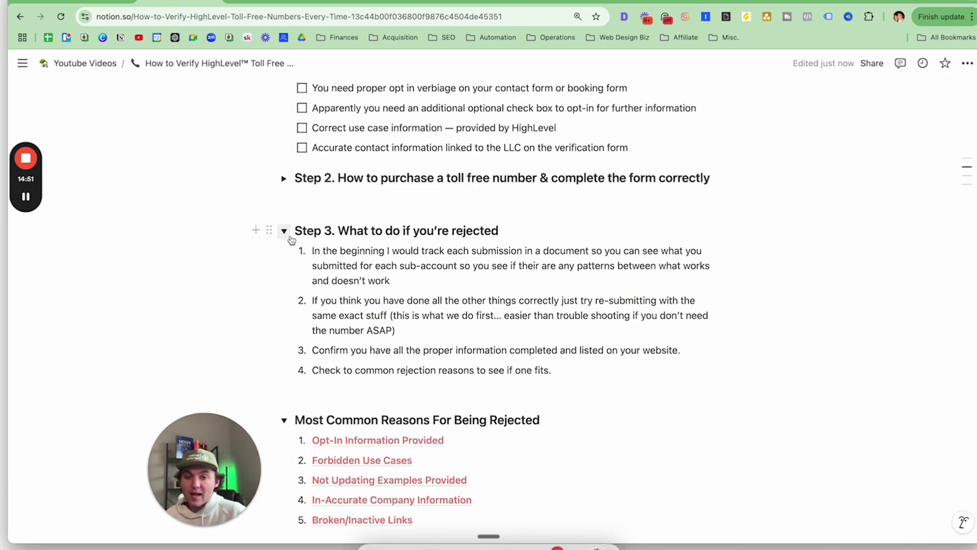
Step: Read the Step 3 advice on rejected submissions against the Step 1 requirements checklist, and collapse the Step 3 section
scroll(392, 295, up, 1)
drag(407, 289, 312, 258)
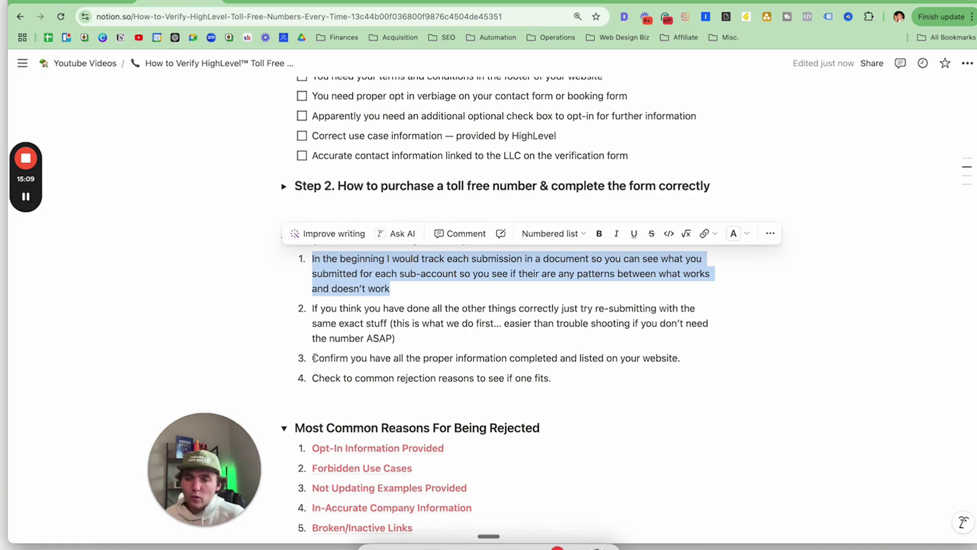
drag(314, 358, 680, 354)
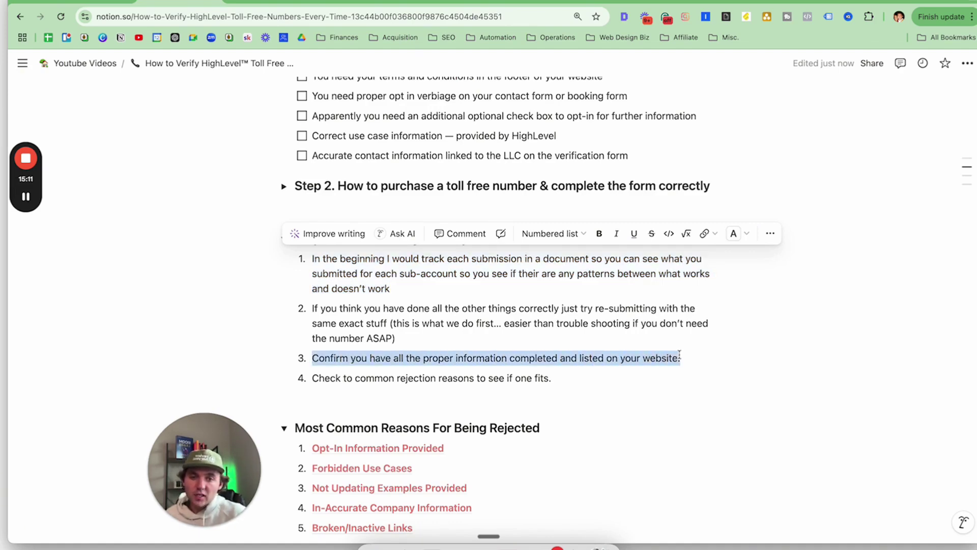
scroll(456, 298, up, 2)
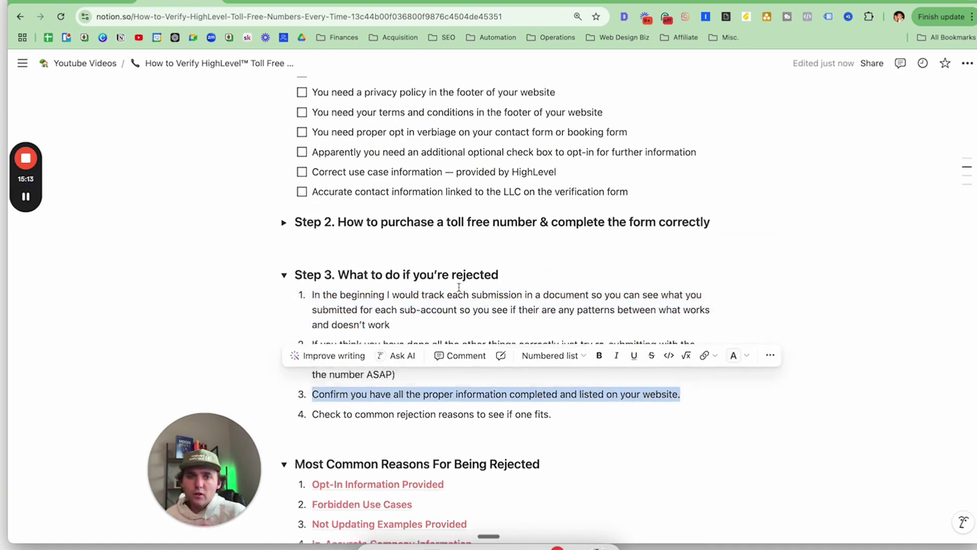
scroll(459, 288, up, 3)
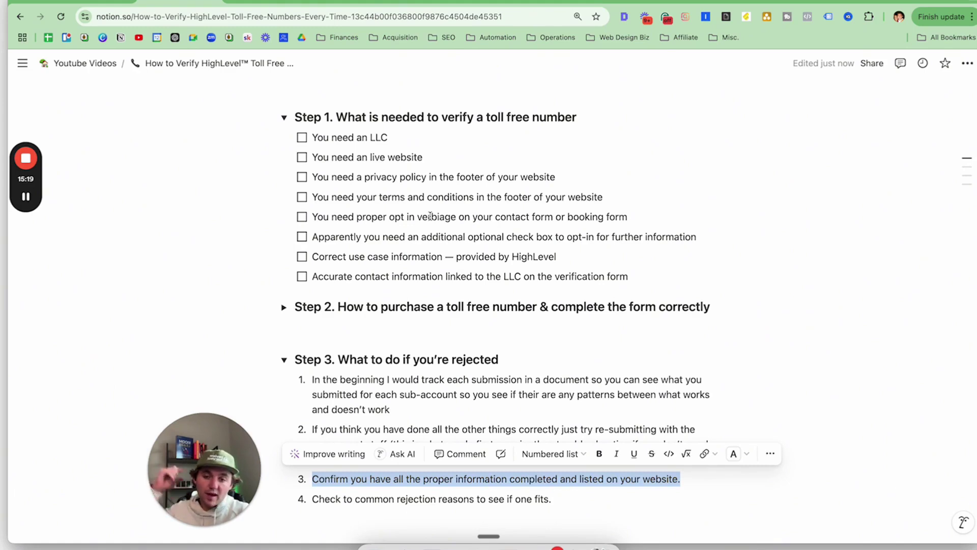
scroll(528, 366, down, 2)
click(284, 312)
scroll(307, 309, down, 3)
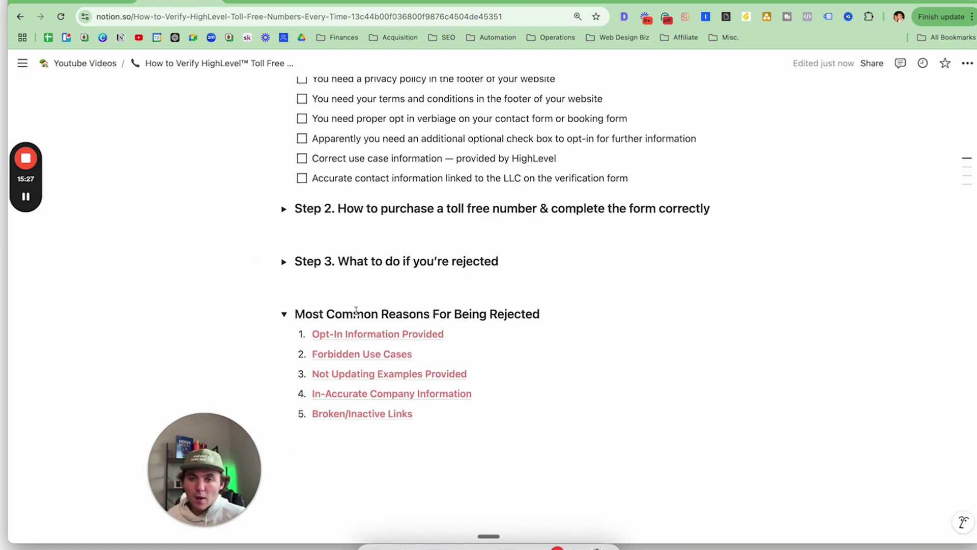
Step: Read the Most Common Reasons For Being Rejected list, and collapse both that section and Step 1
mouse_move(419, 321)
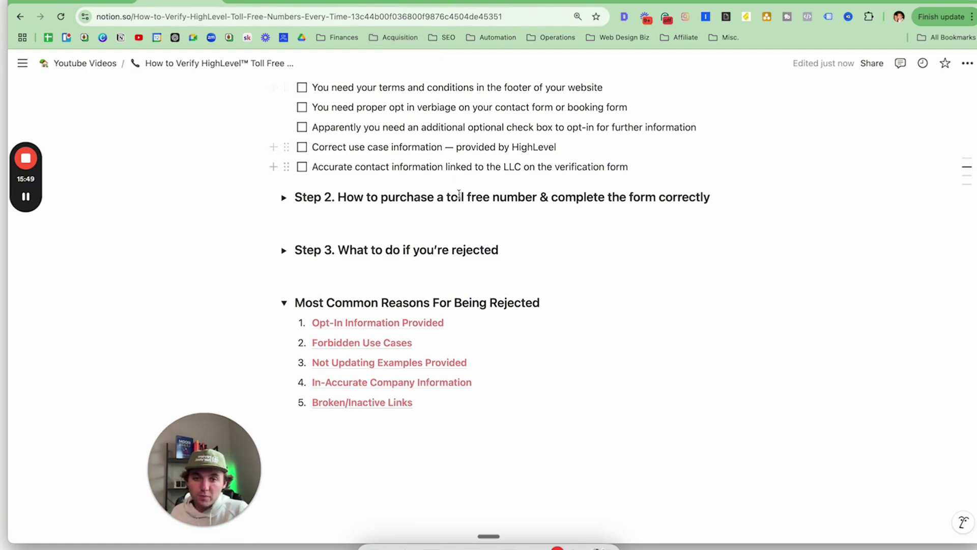
scroll(715, 369, down, 2)
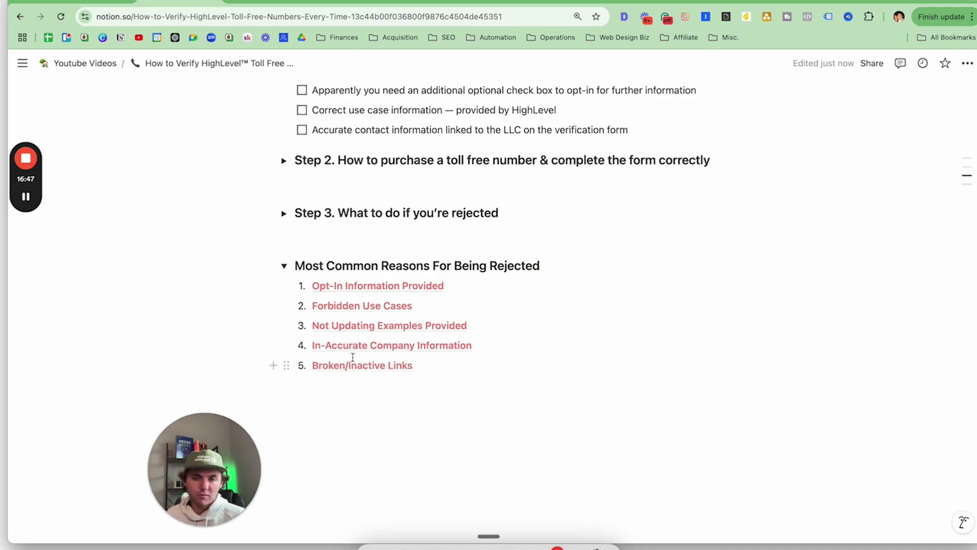
mouse_move(402, 365)
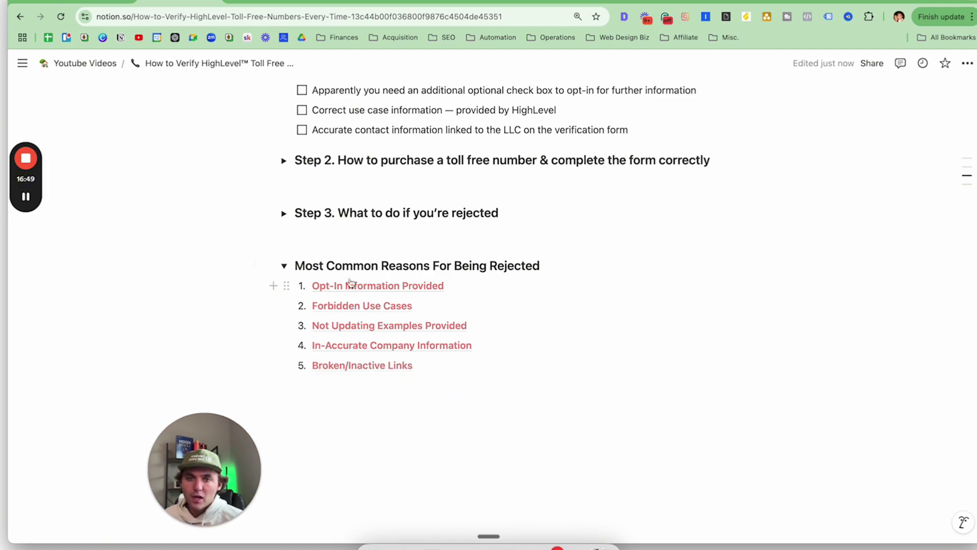
click(284, 266)
scroll(428, 316, up, 5)
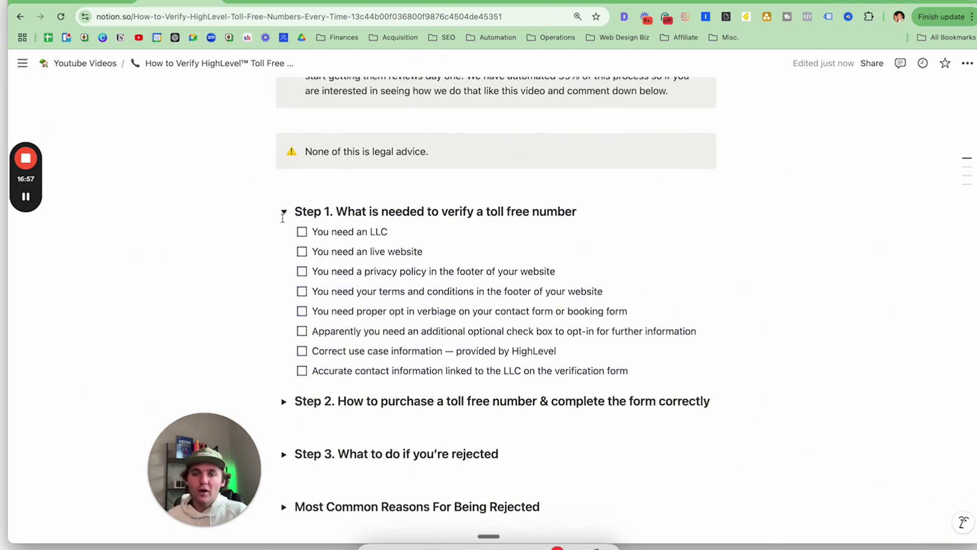
click(284, 218)
scroll(526, 275, up, 2)
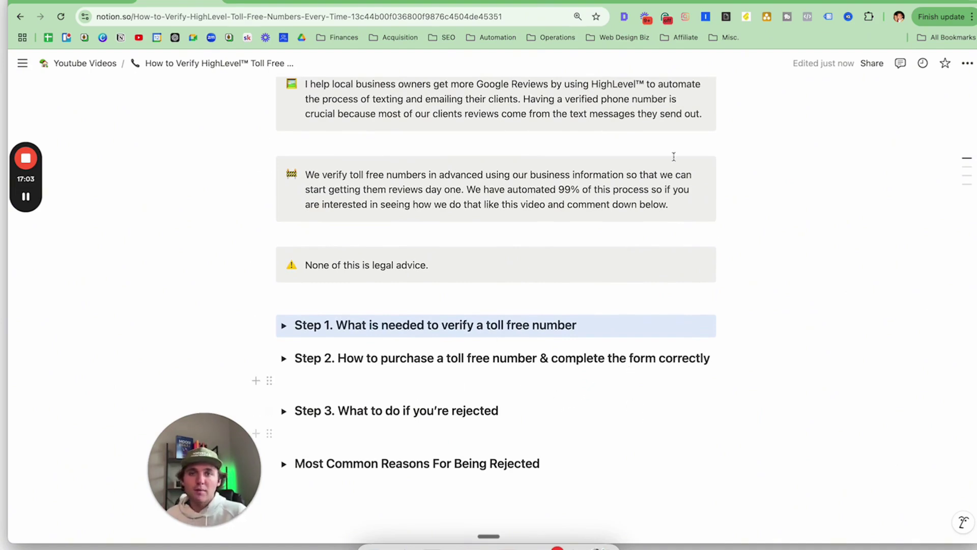
Step: Switch to The HighLevel House community on Skool and view its classroom courses, community feed and event calendar
click(430, 2)
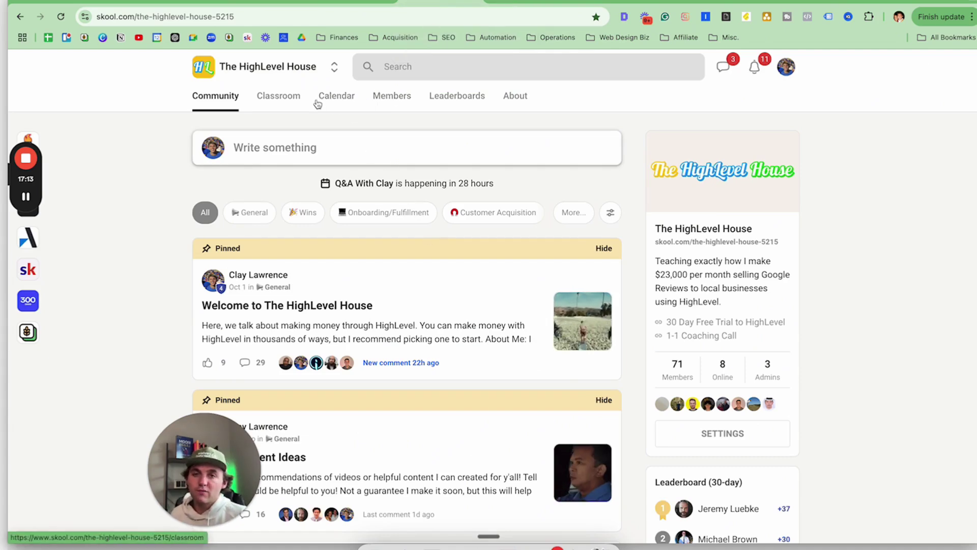
click(305, 119)
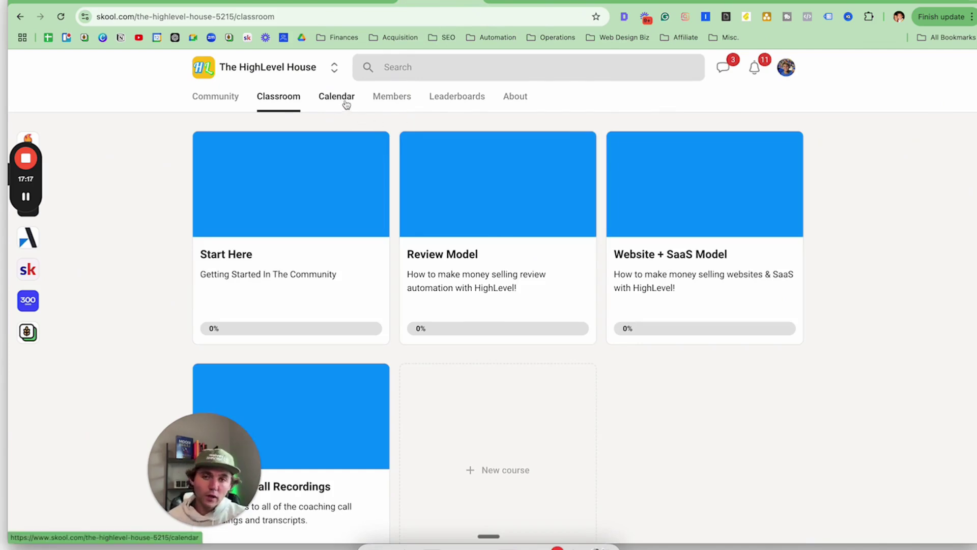
click(235, 105)
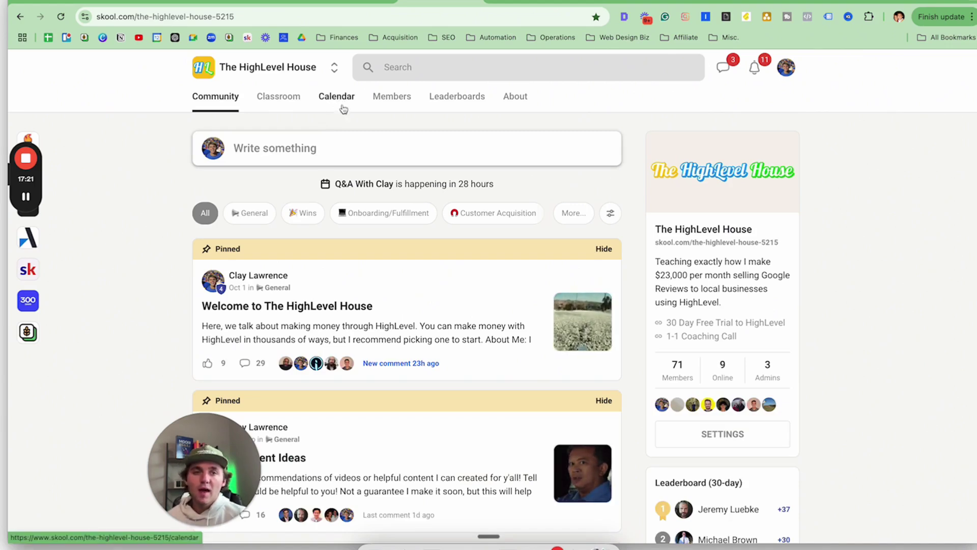
click(338, 104)
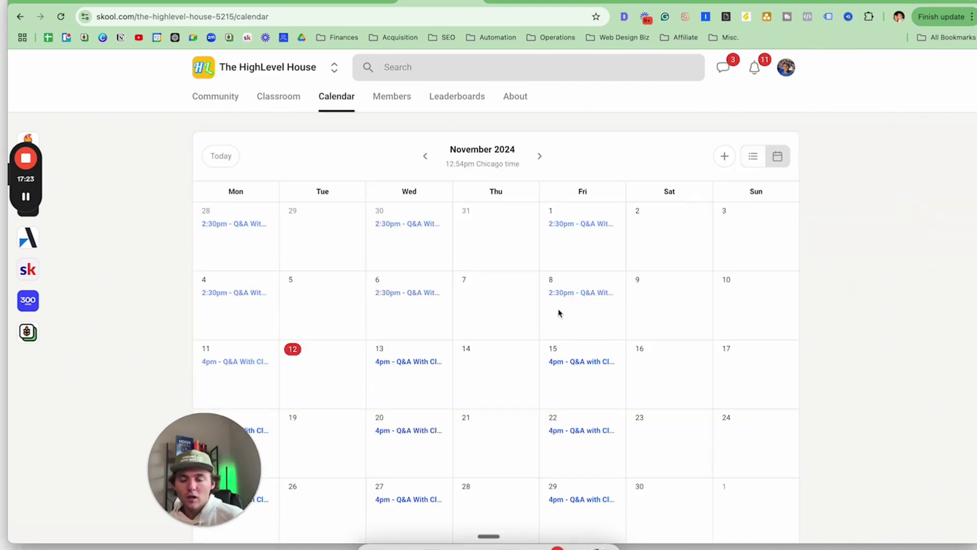